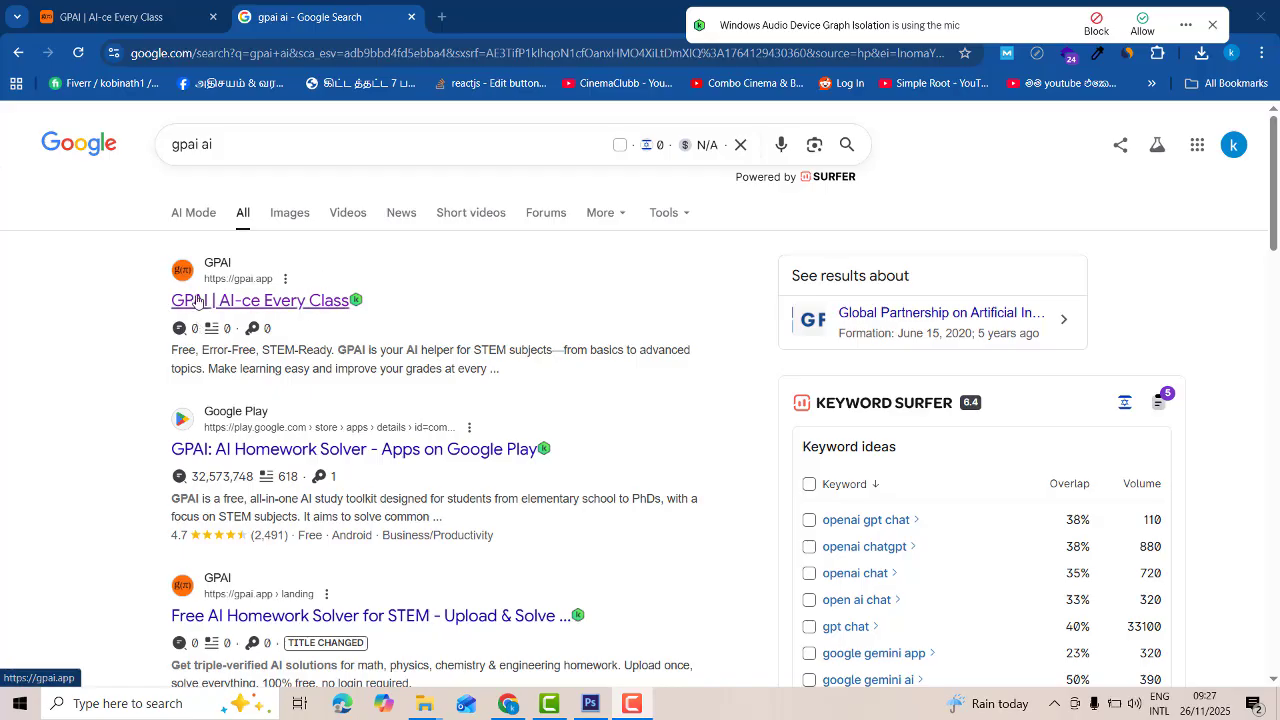
Open the GPAI site at gpai.app from the first 'gpai ai' search result, 'GPAI | AI-ce Every Class'
left_click_drag(366, 301, 232, 301)
left_click(232, 301)
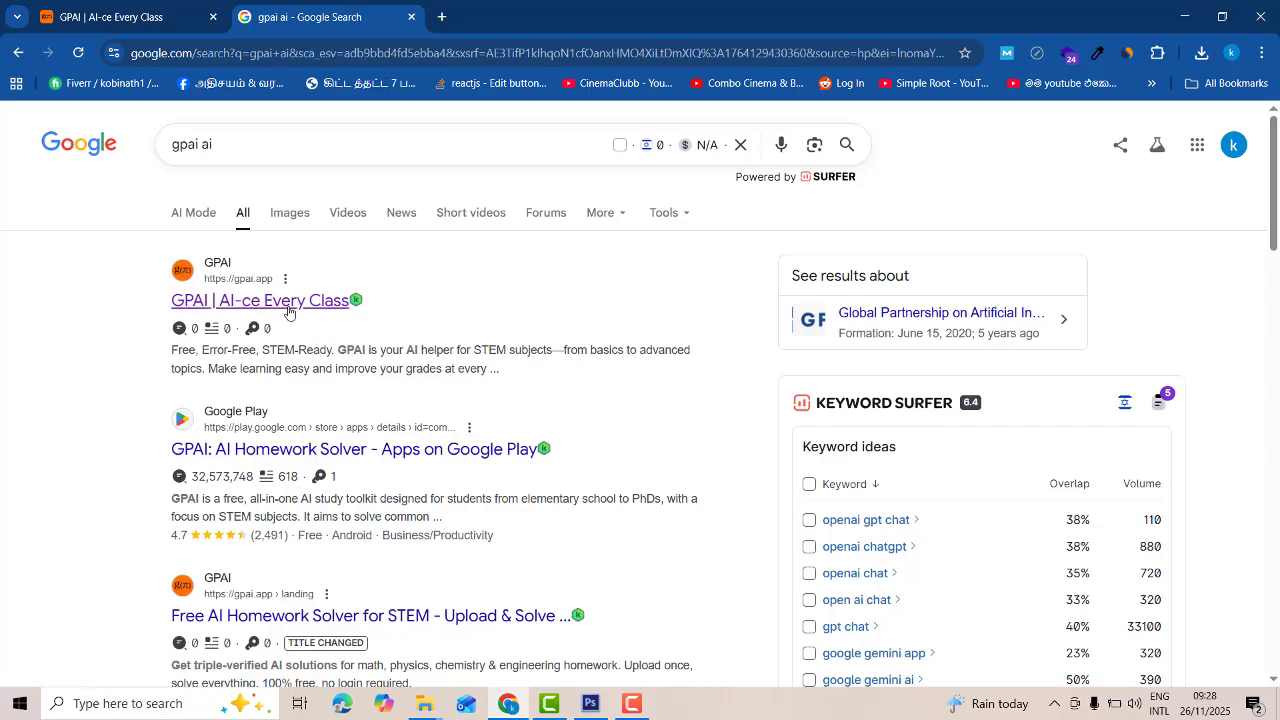
left_click(287, 308)
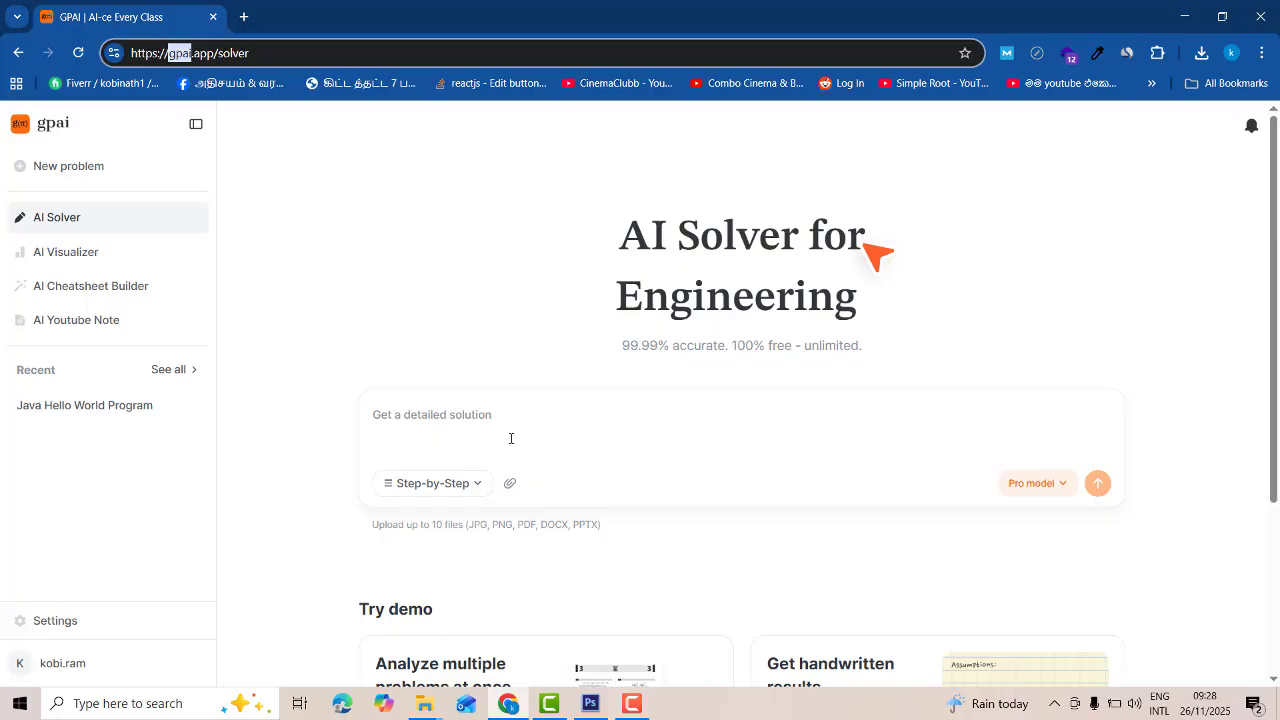
Scroll the loaded AI Solver page down to the Try demo examples and back to the top
scroll(749, 363, "down", 3)
scroll(850, 400, "up", 3)
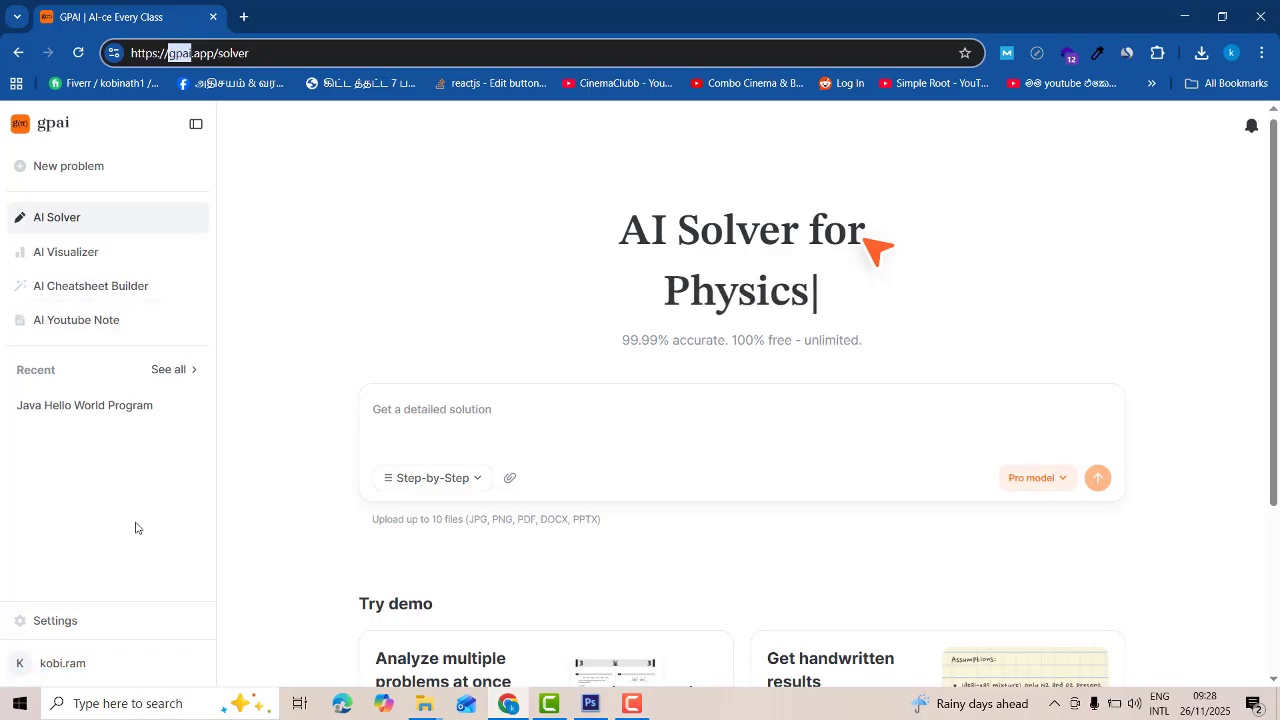
scroll(975, 510, "down", 2)
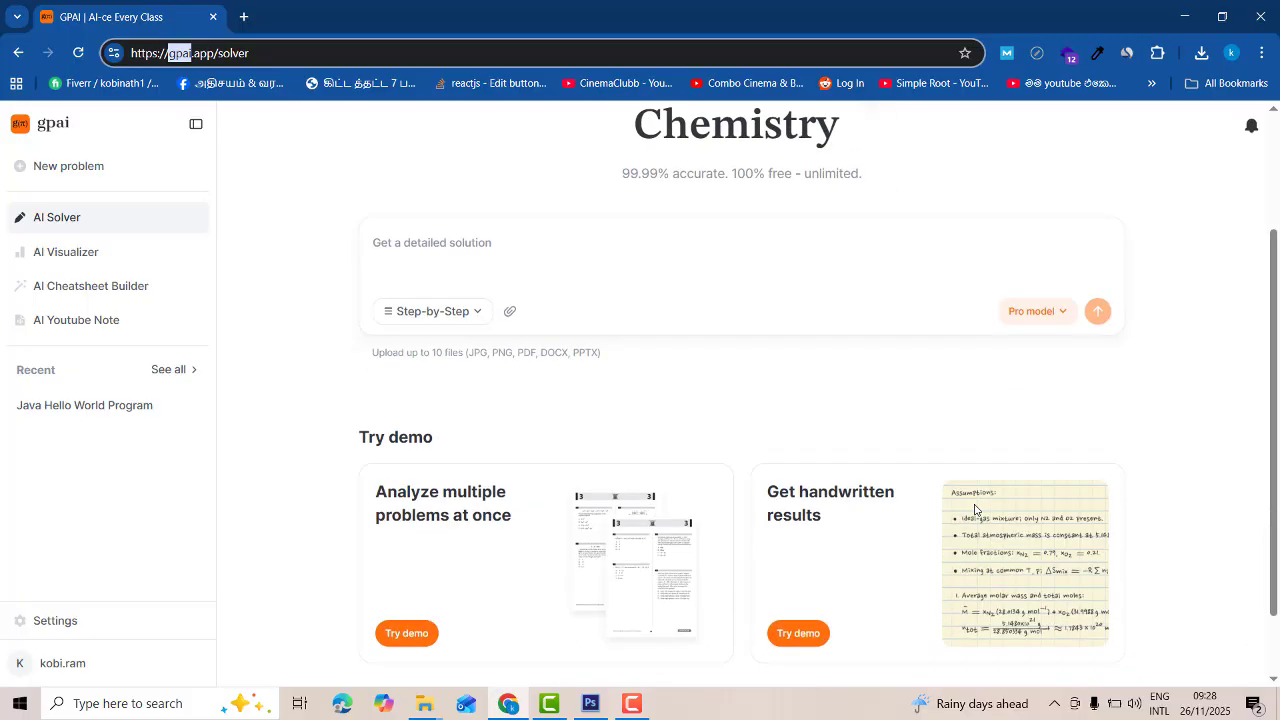
scroll(1155, 485, "down", 1)
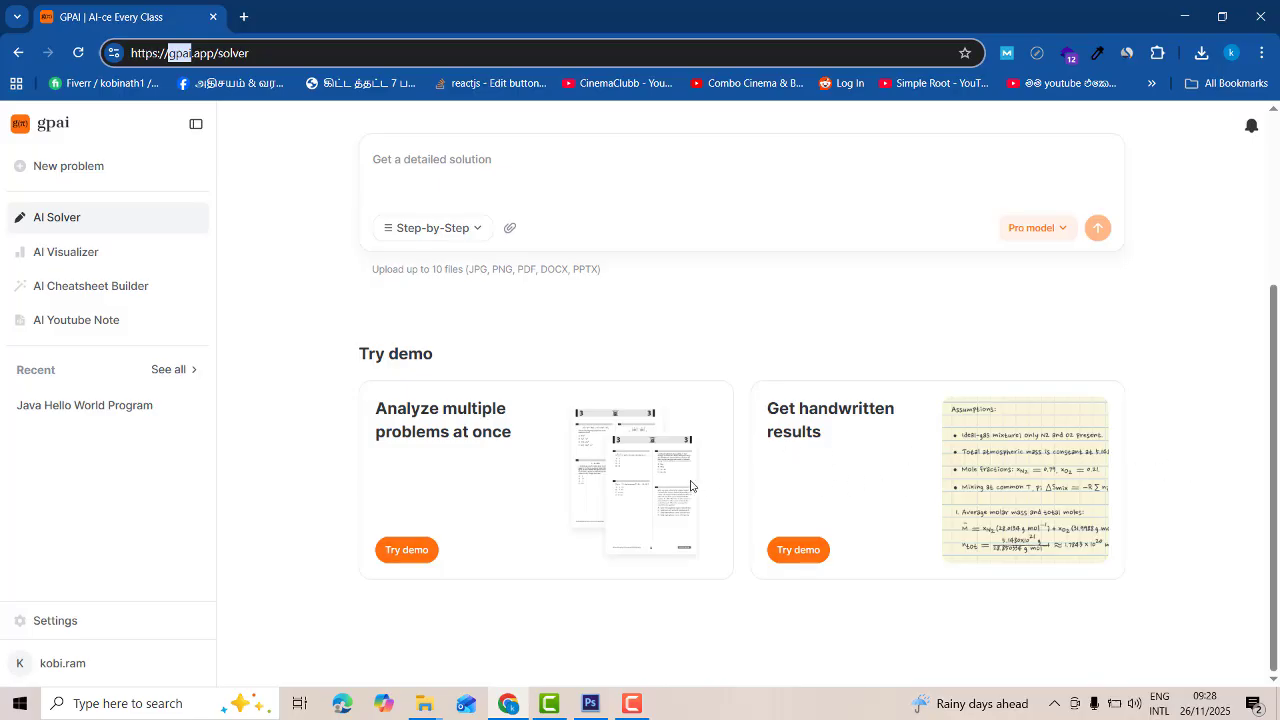
scroll(958, 487, "up", 3)
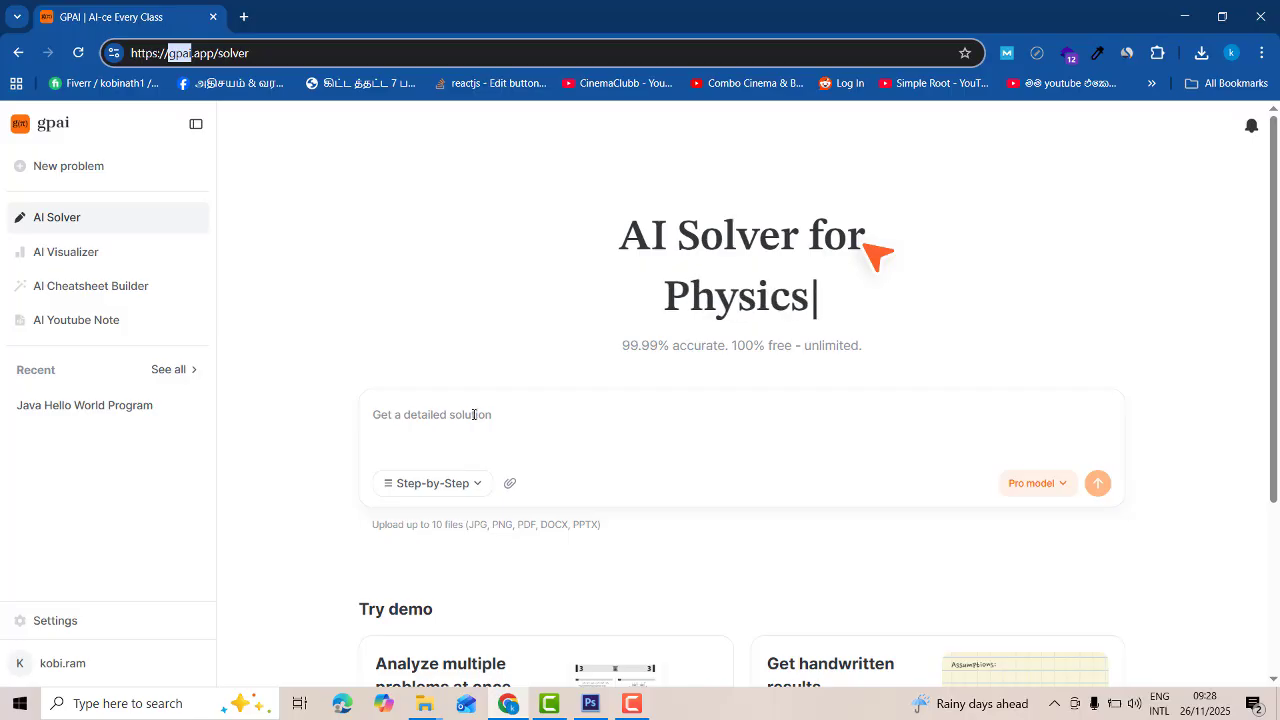
Enter the prompt 'act as a java devleoper. i need to add two numbers and calculate total' and select it
left_click(554, 415)
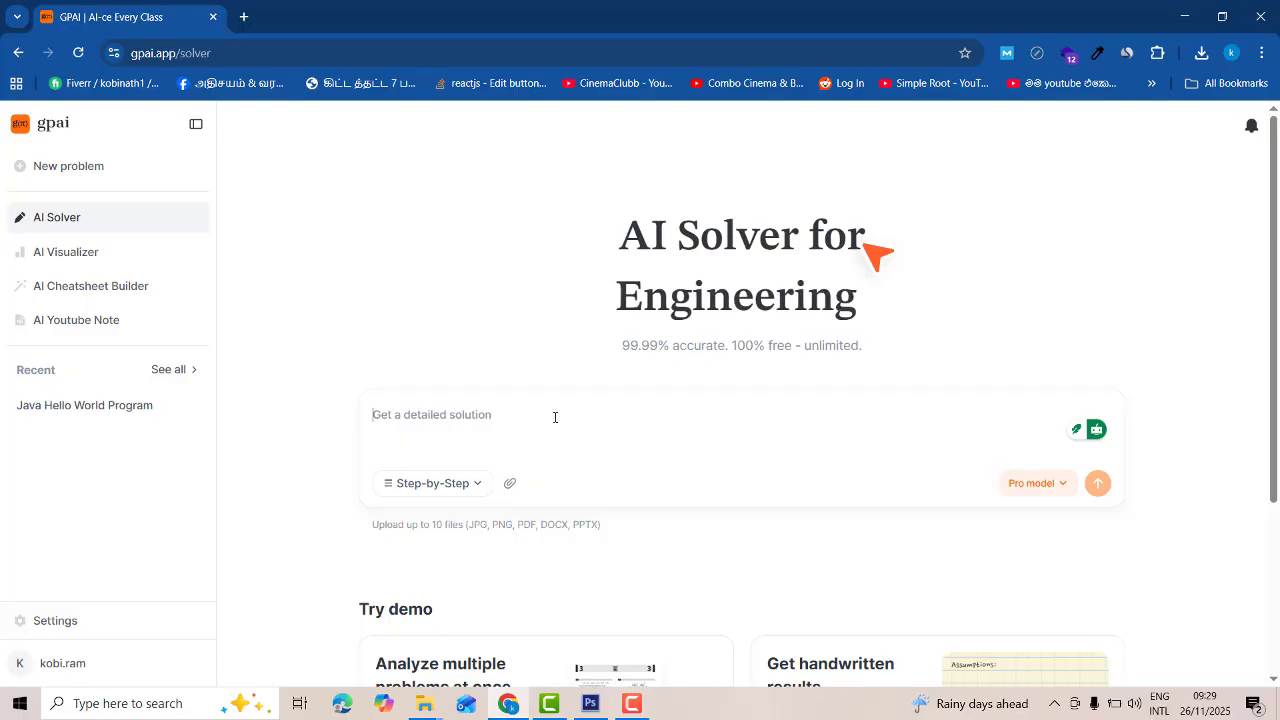
type("act as ")
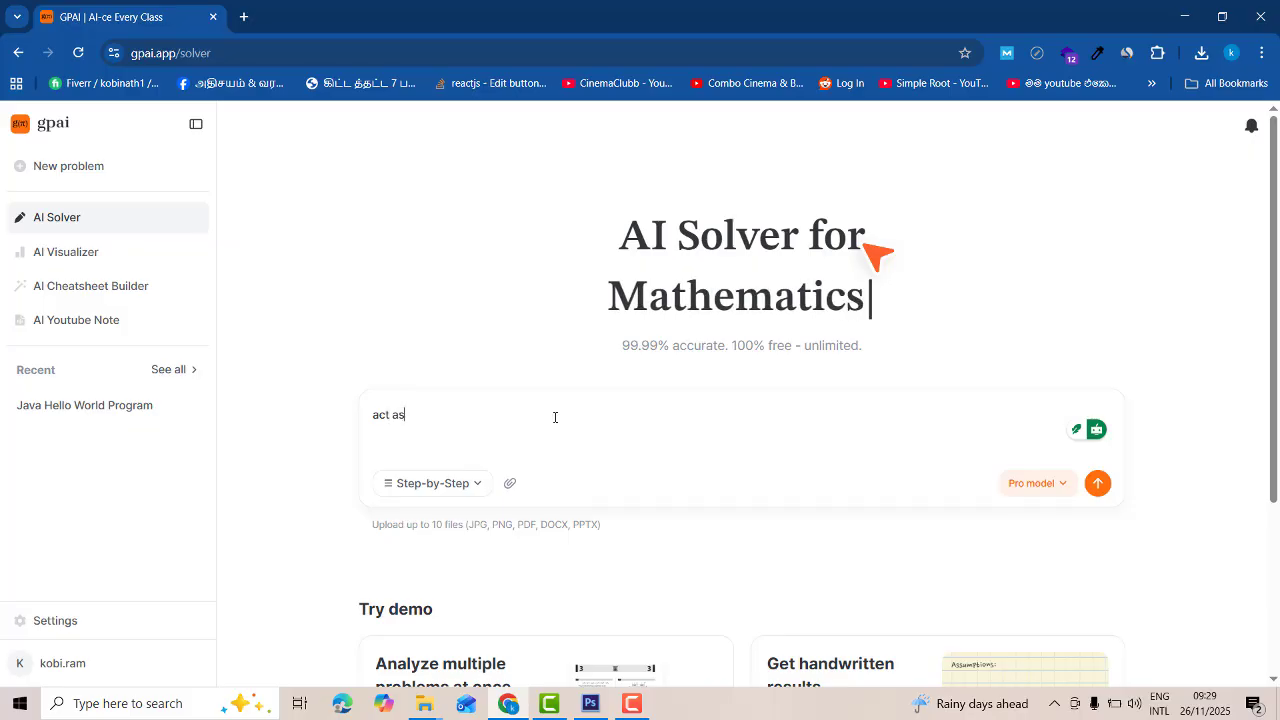
type("a j")
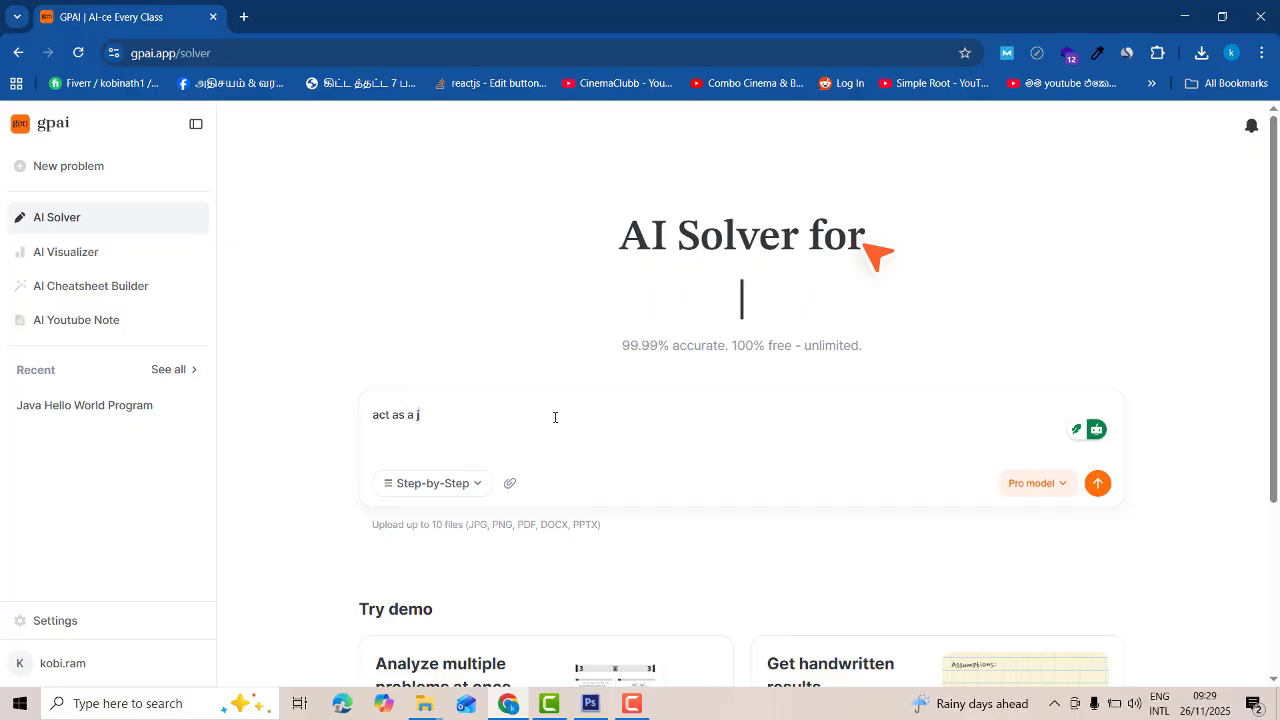
type("ava dev")
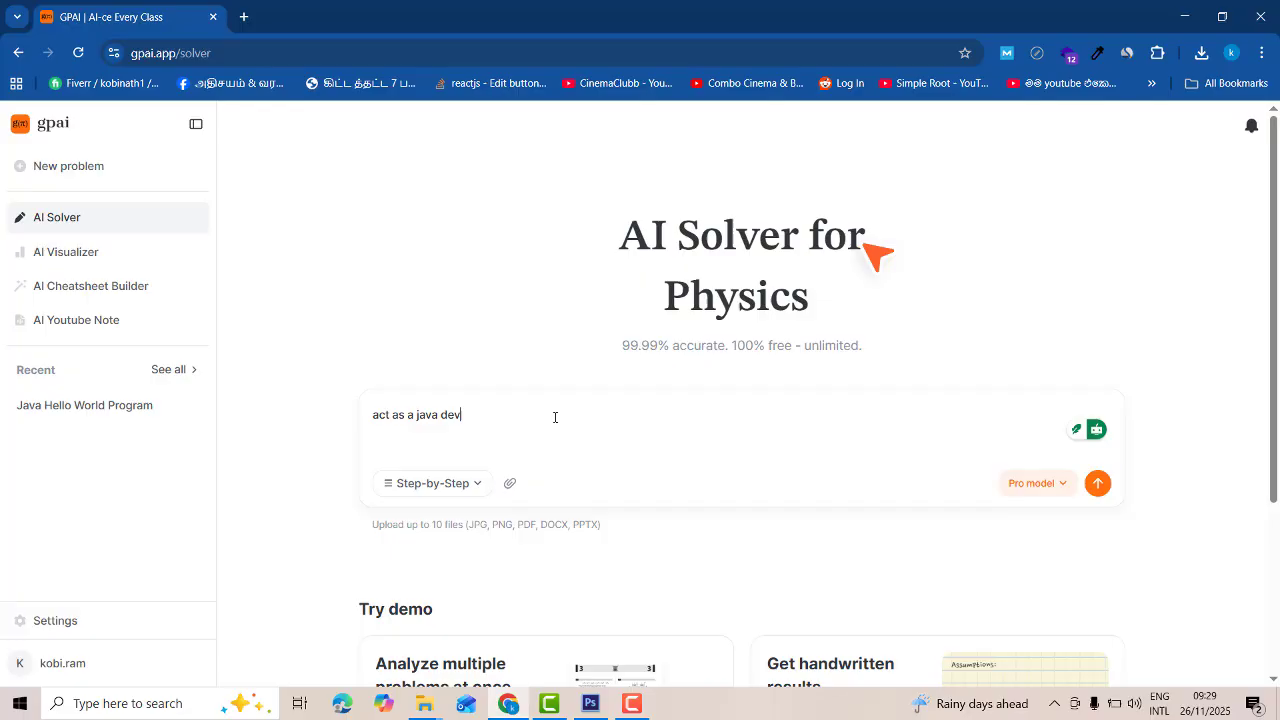
type("leoper")
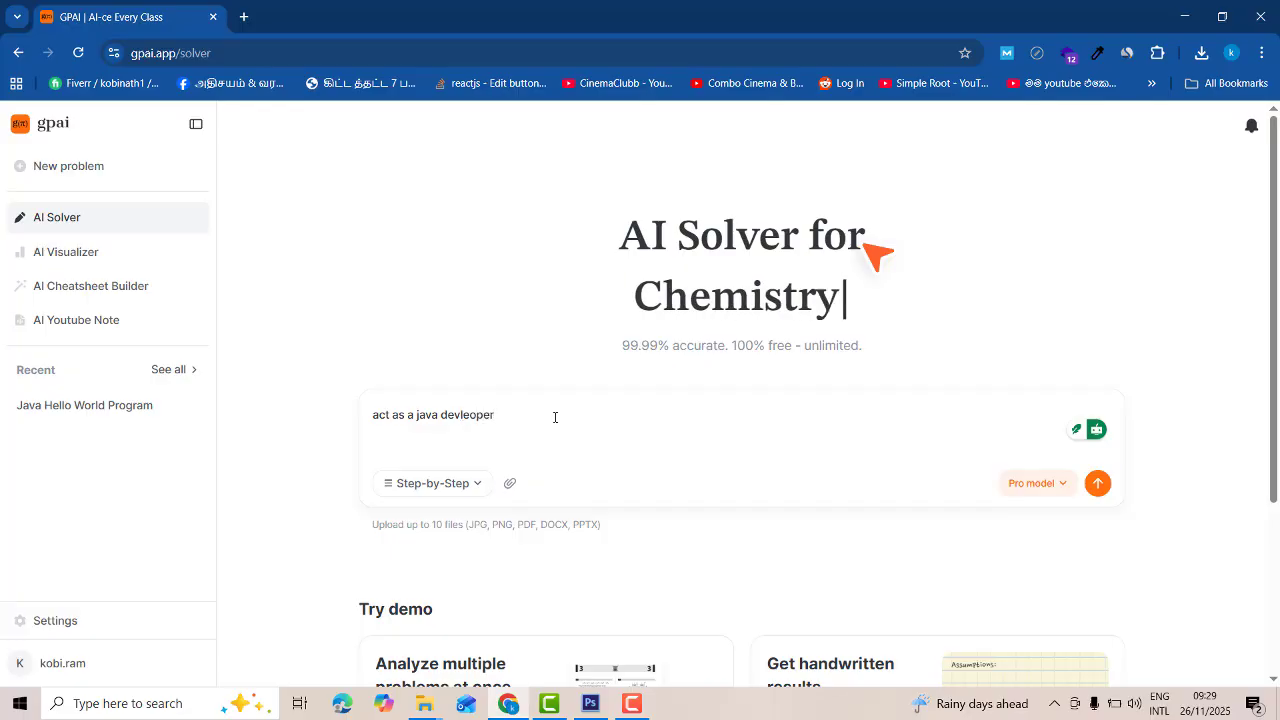
type(".")
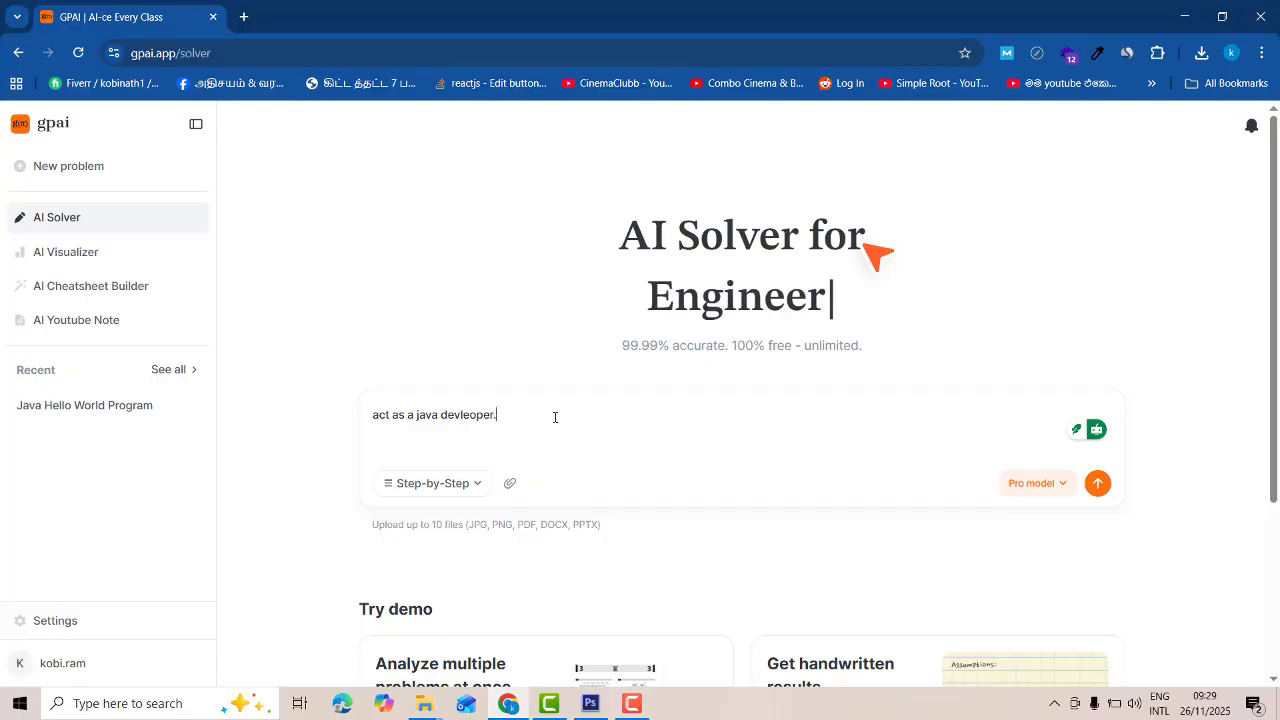
type(" i")
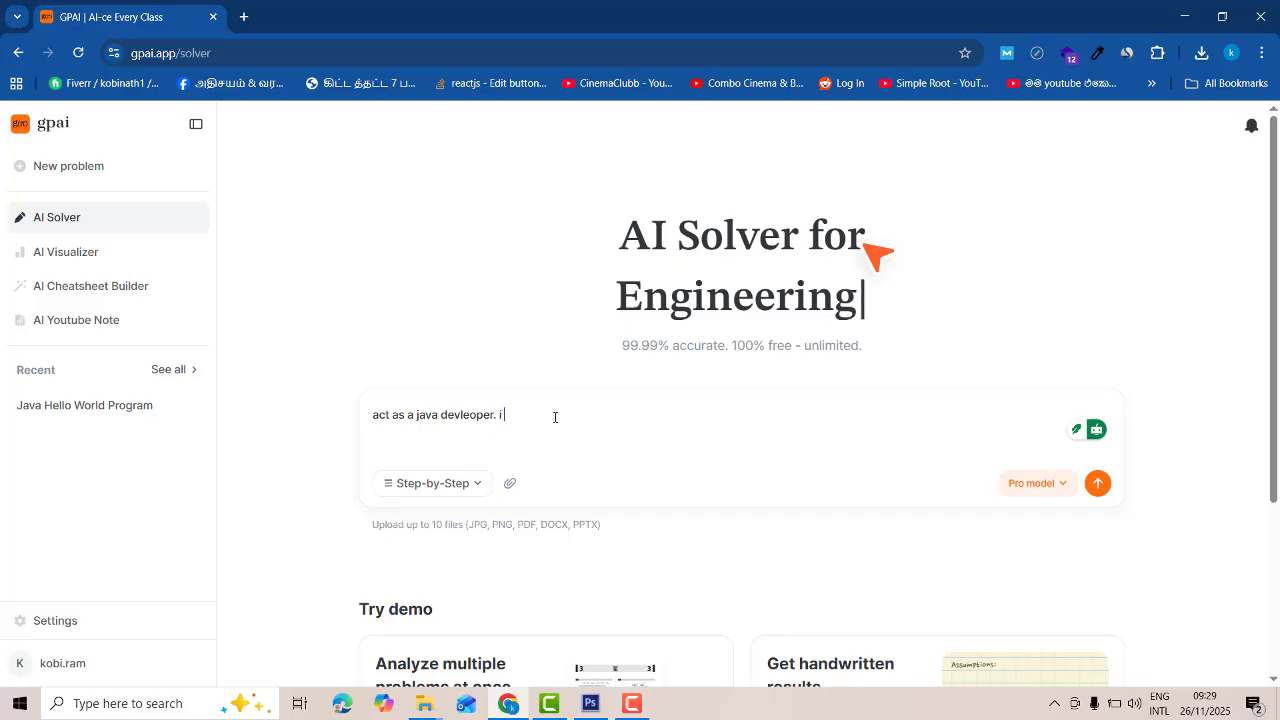
type(" need to add ")
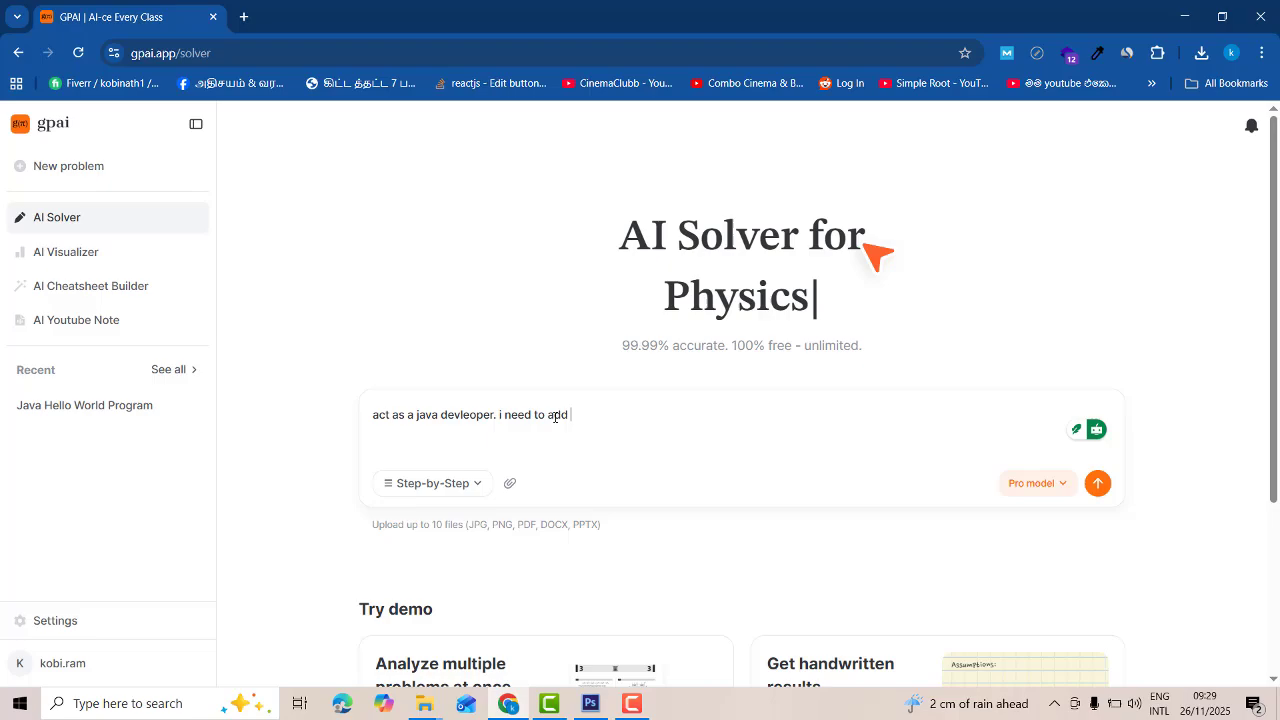
type("two numar")
key("BackSpace")
key("BackSpace")
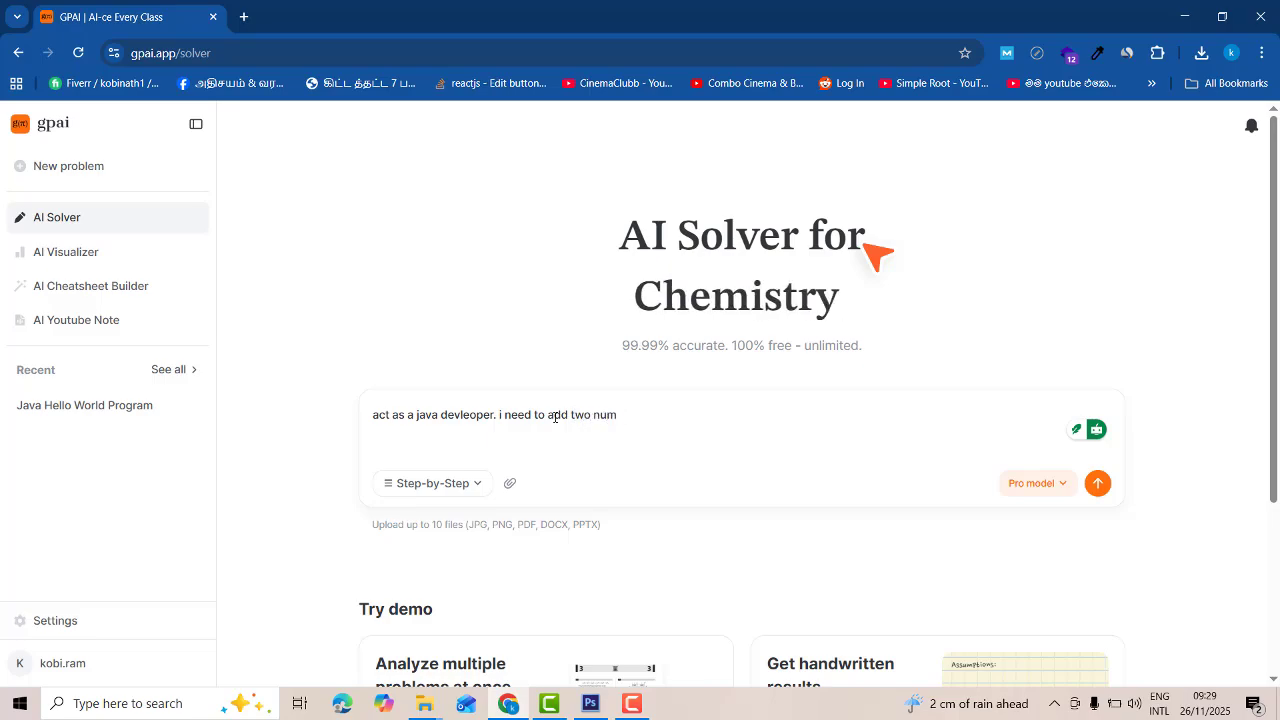
type("bers")
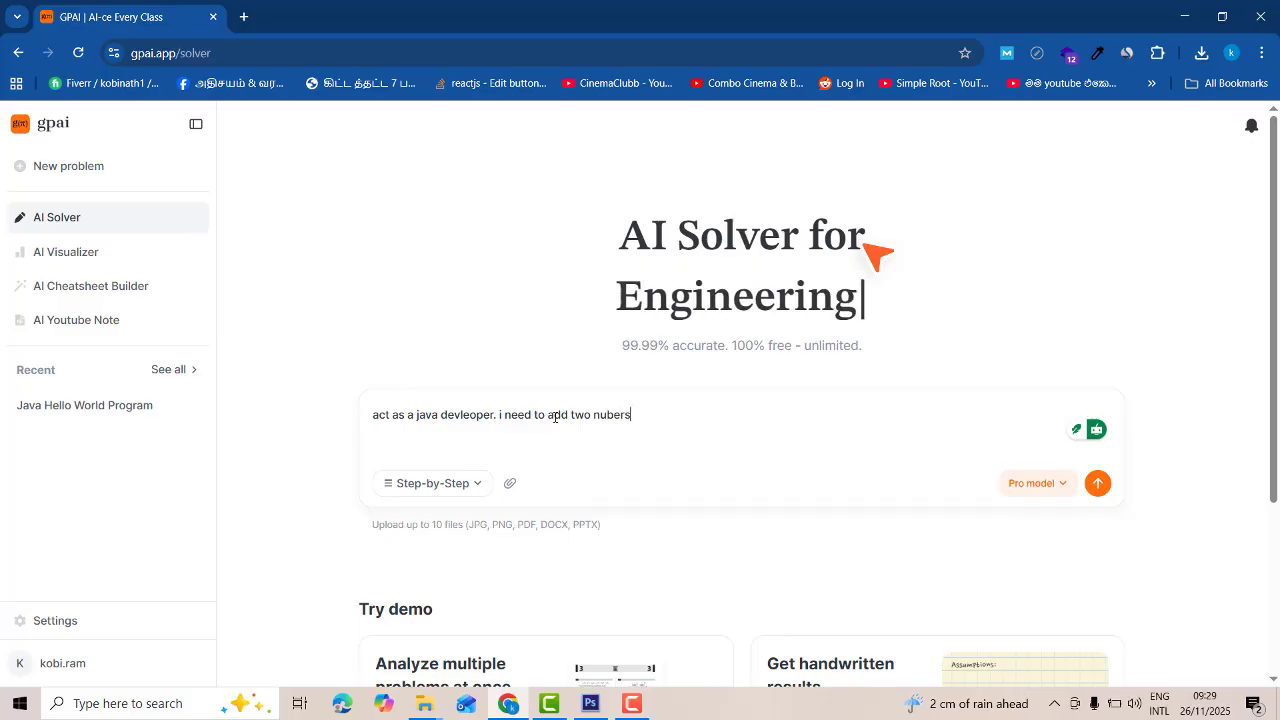
type(" and")
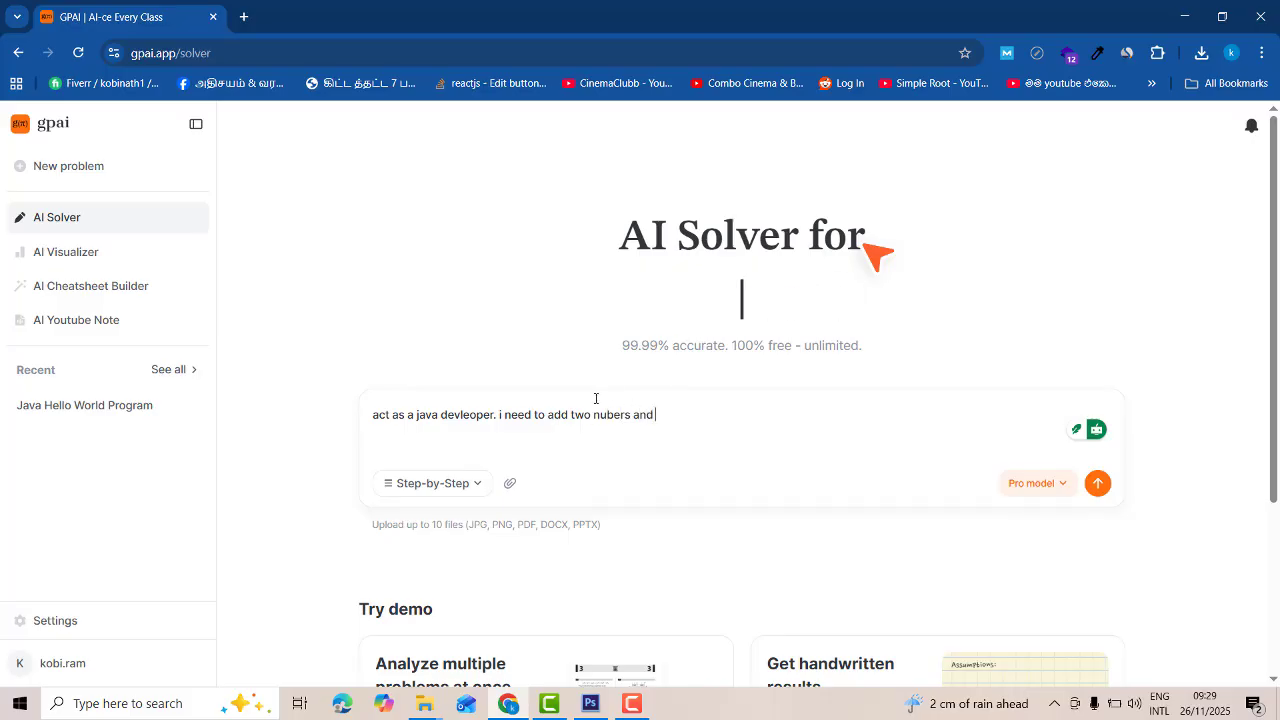
left_click(607, 414)
type("m")
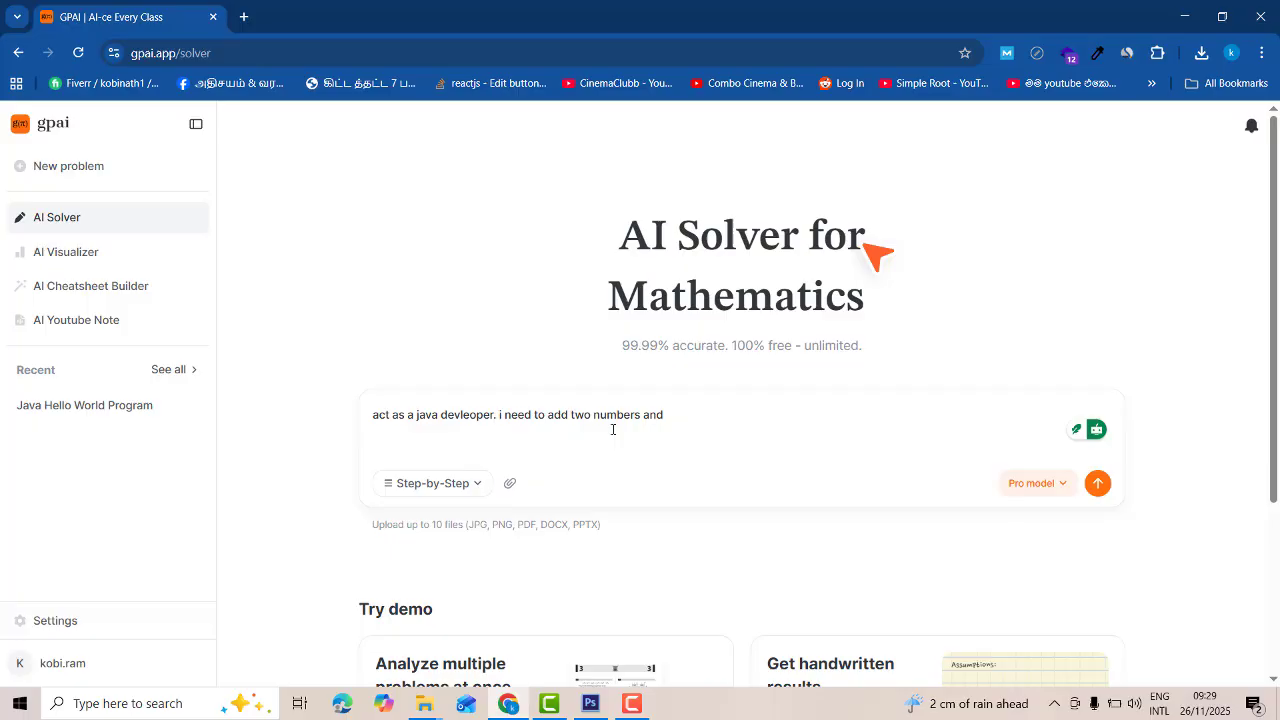
left_click(688, 416)
type("cal")
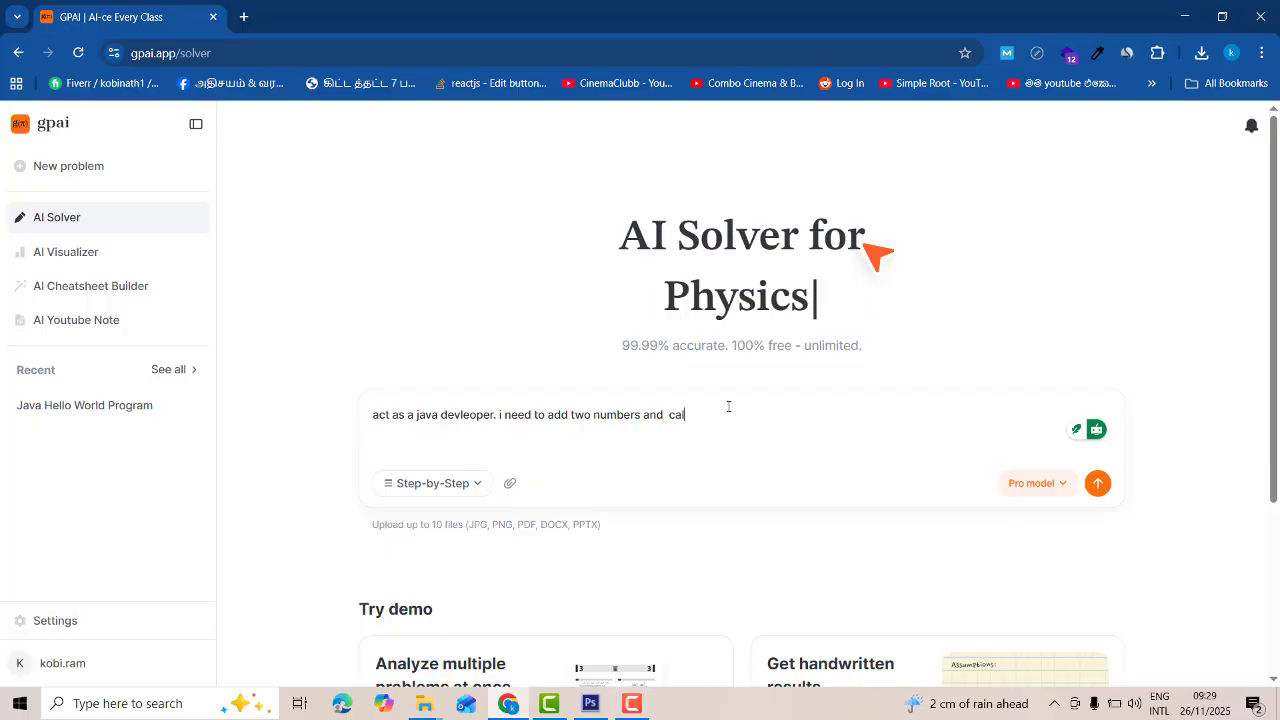
type("culate")
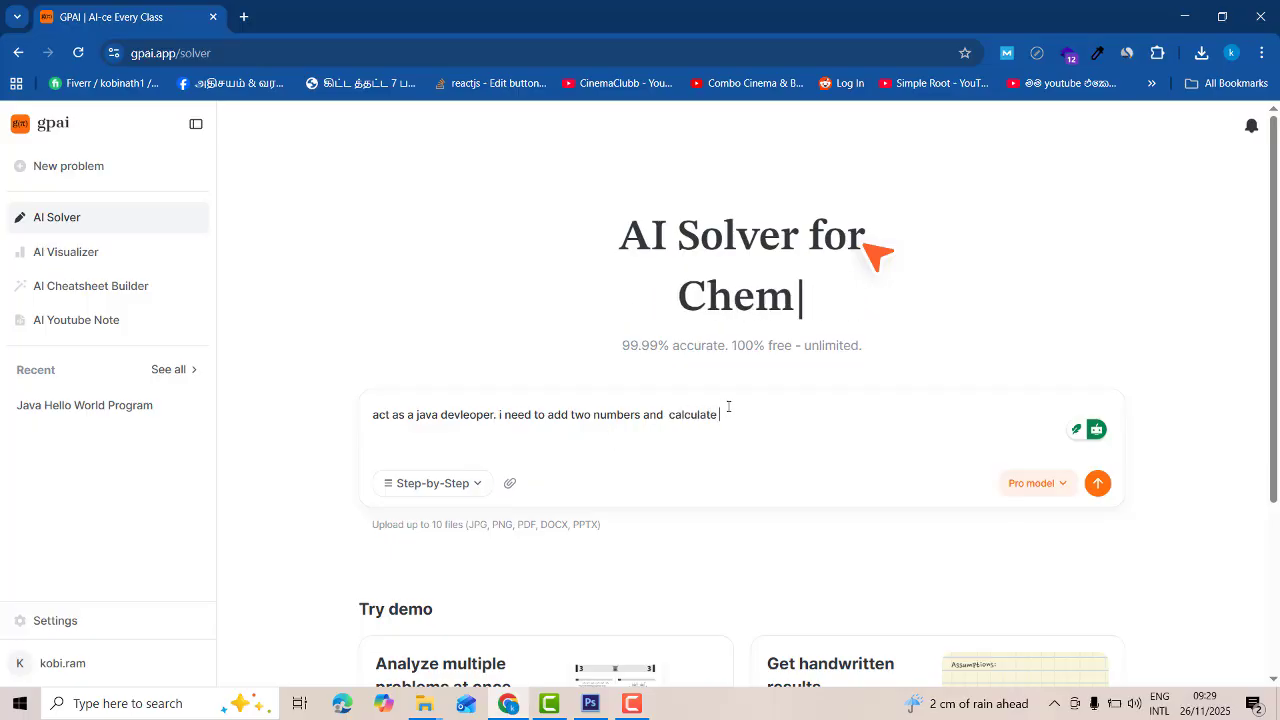
type(" tota")
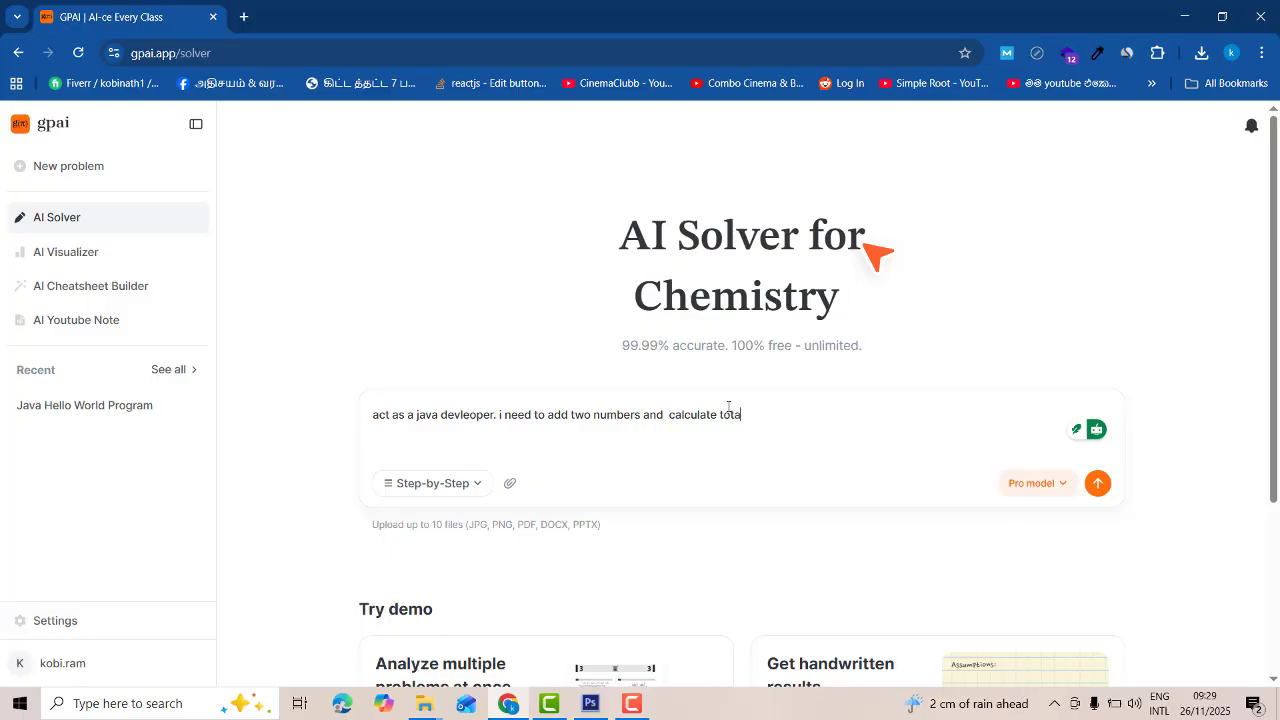
type("l")
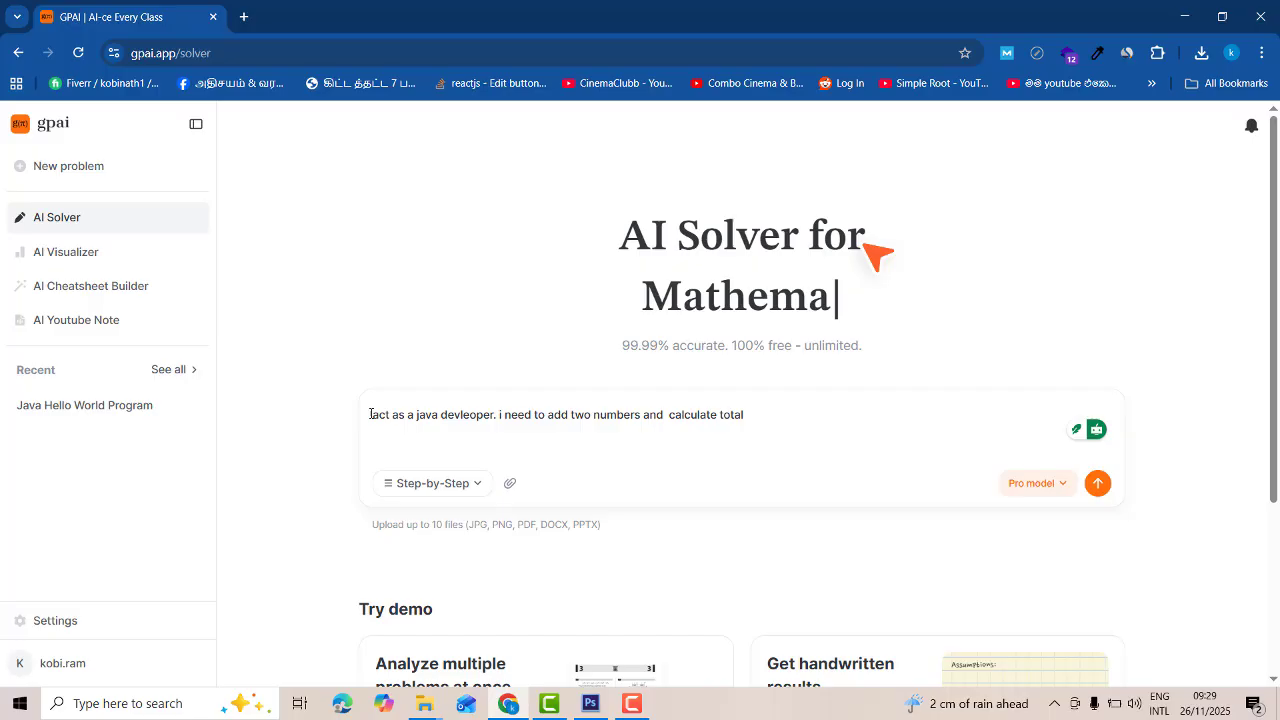
key("ctrl+a")
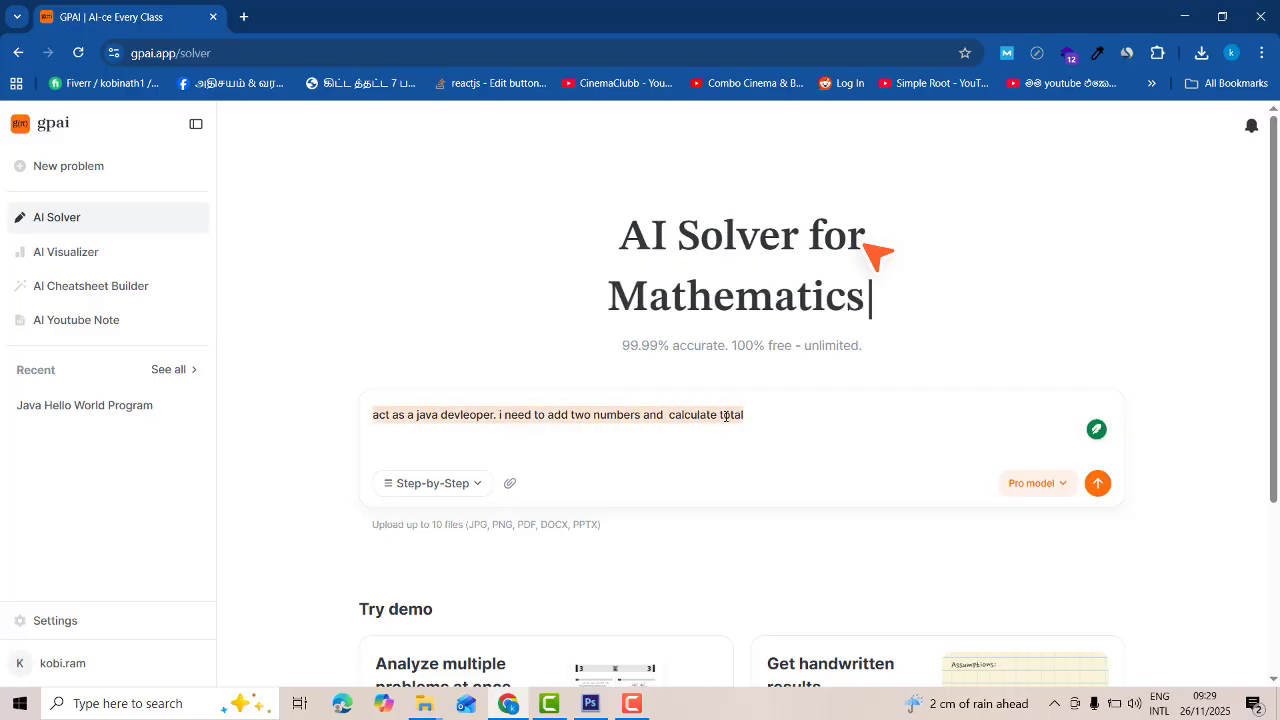
Submit the prompt and scroll to the '1. Adding Two Hardcoded Numbers' code and its sum-42 output
left_click(1099, 485)
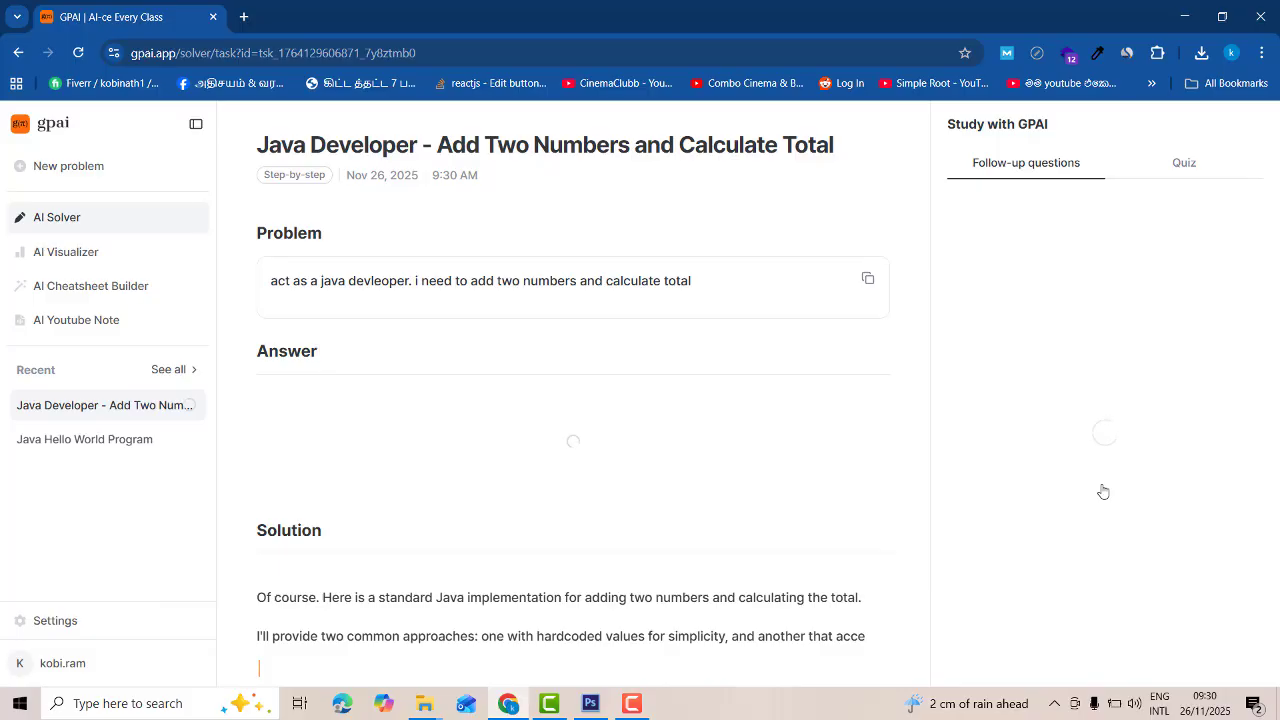
scroll(836, 527, "down", 3)
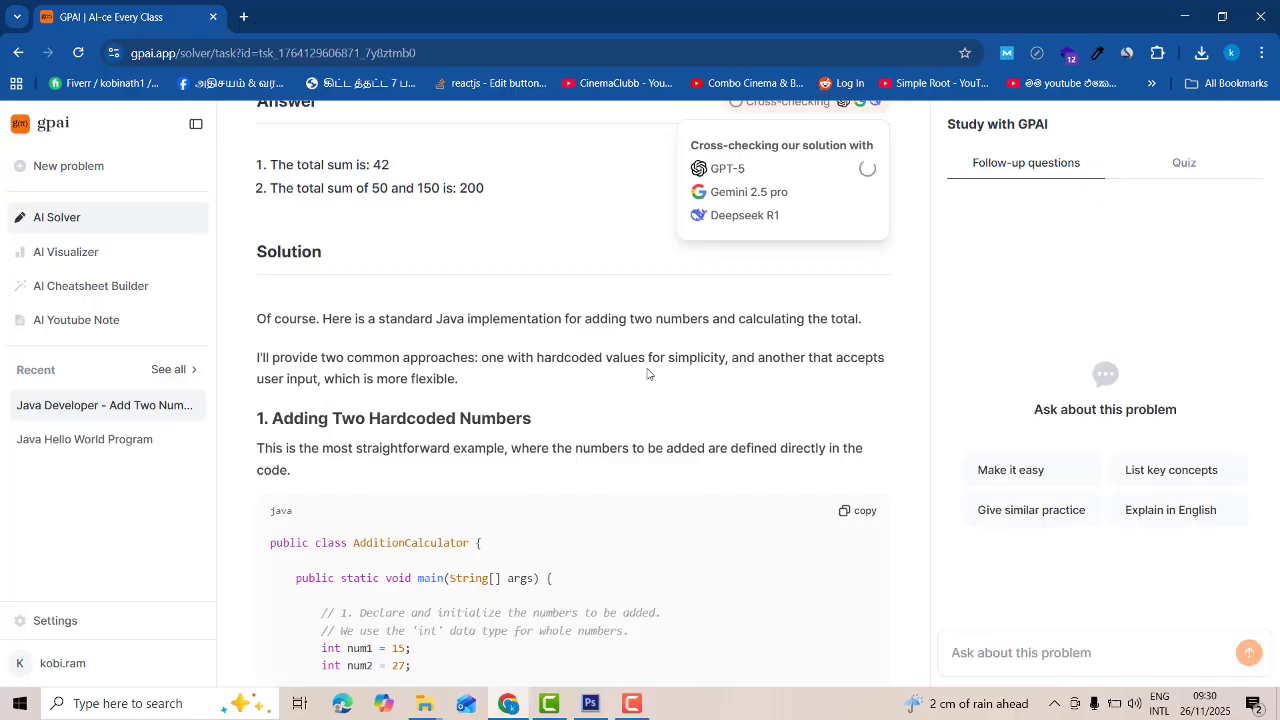
scroll(503, 366, "down", 2)
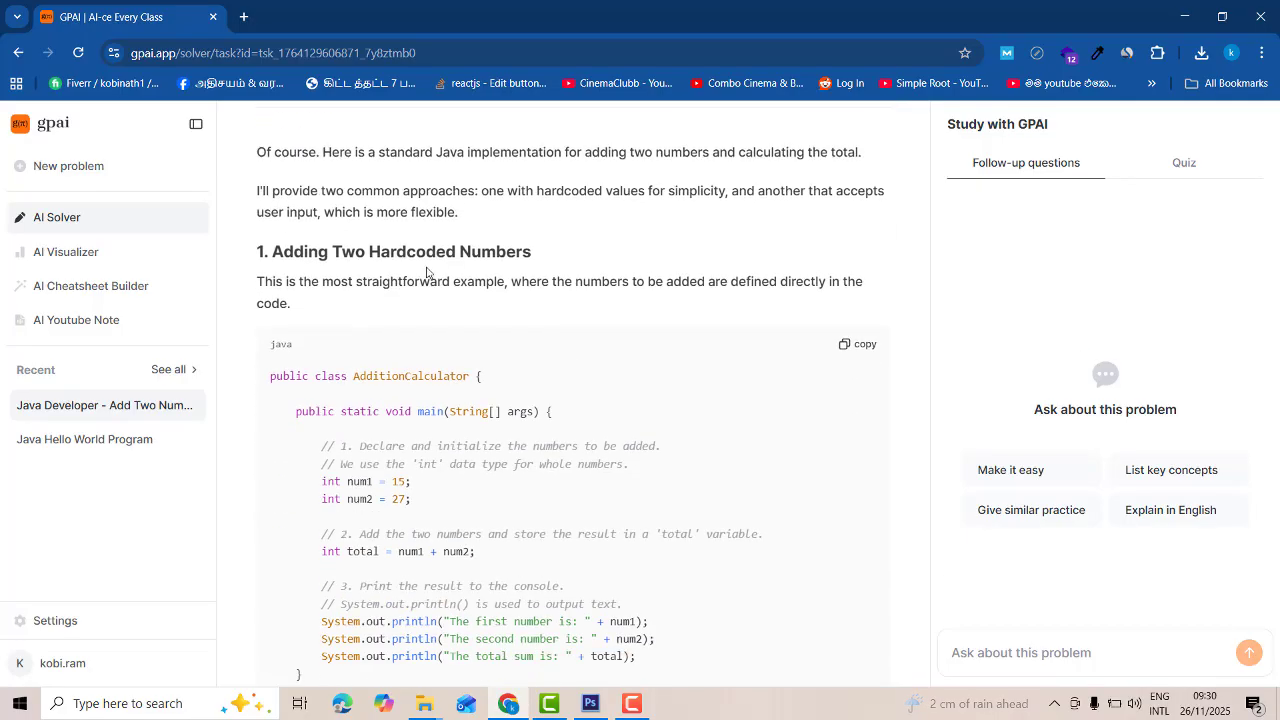
scroll(493, 363, "down", 1)
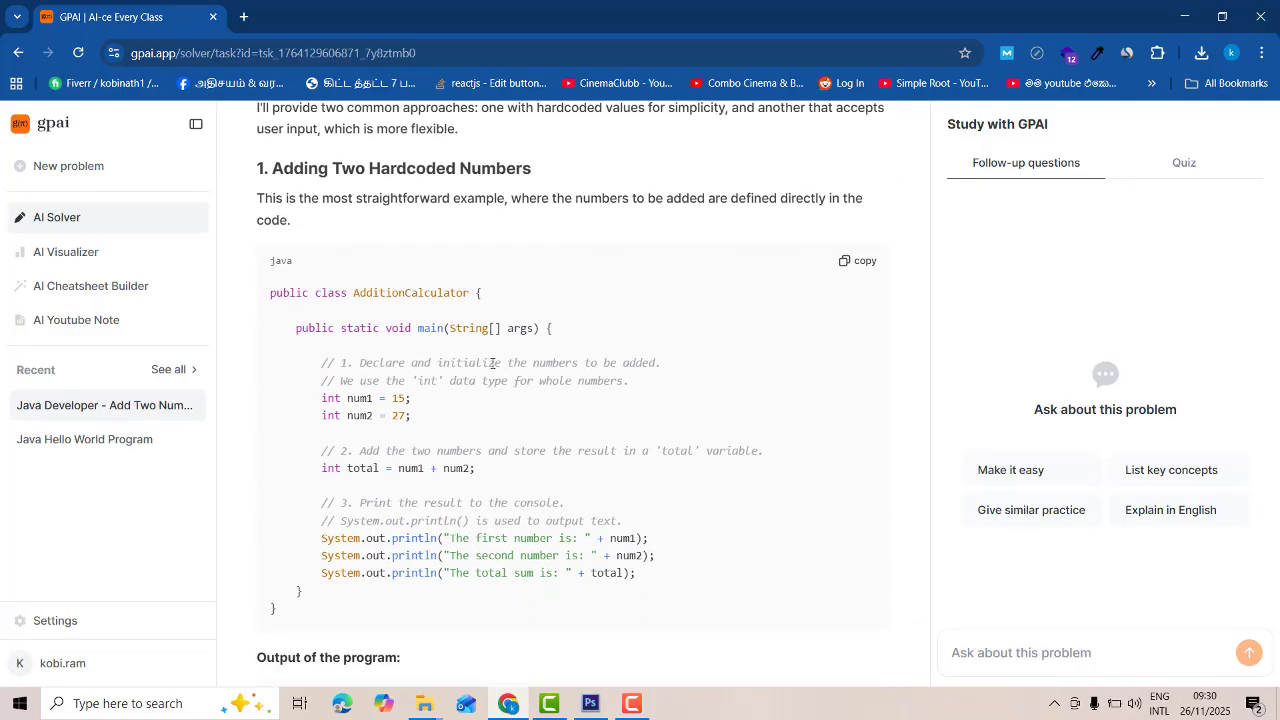
scroll(379, 349, "down", 1)
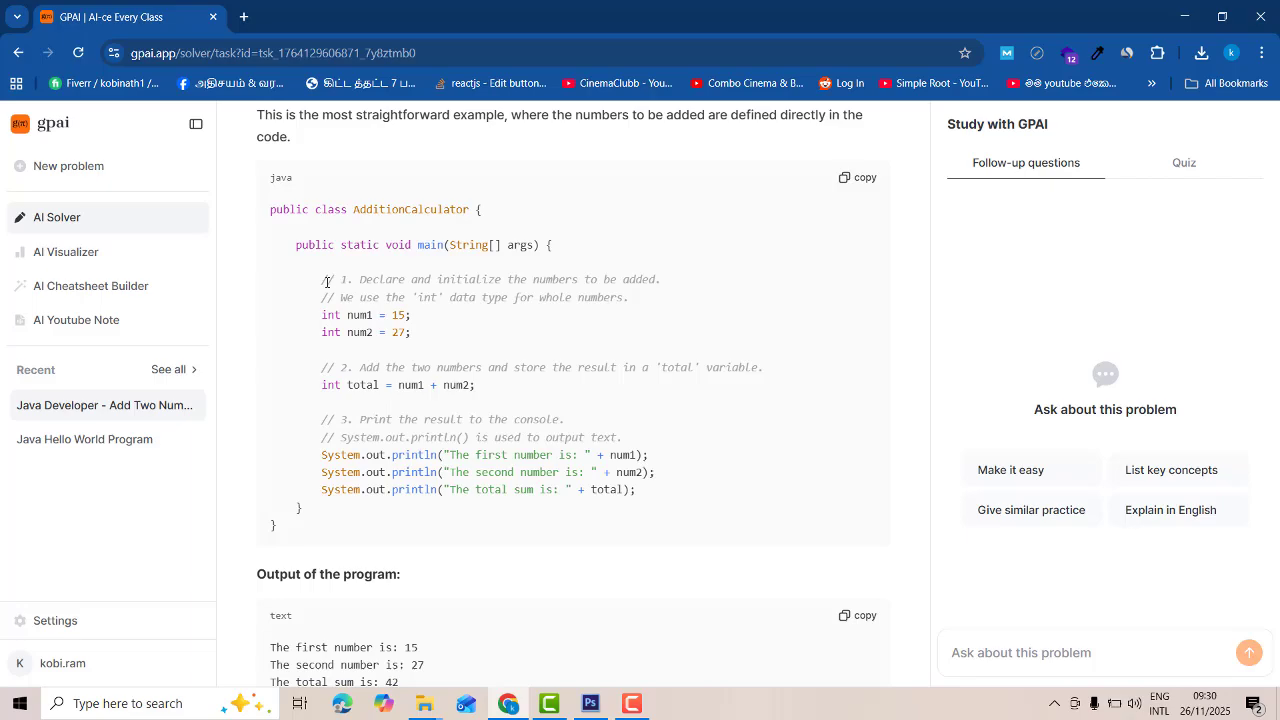
left_click_drag(297, 245, 689, 508)
left_click(664, 444)
left_click_drag(321, 279, 755, 300)
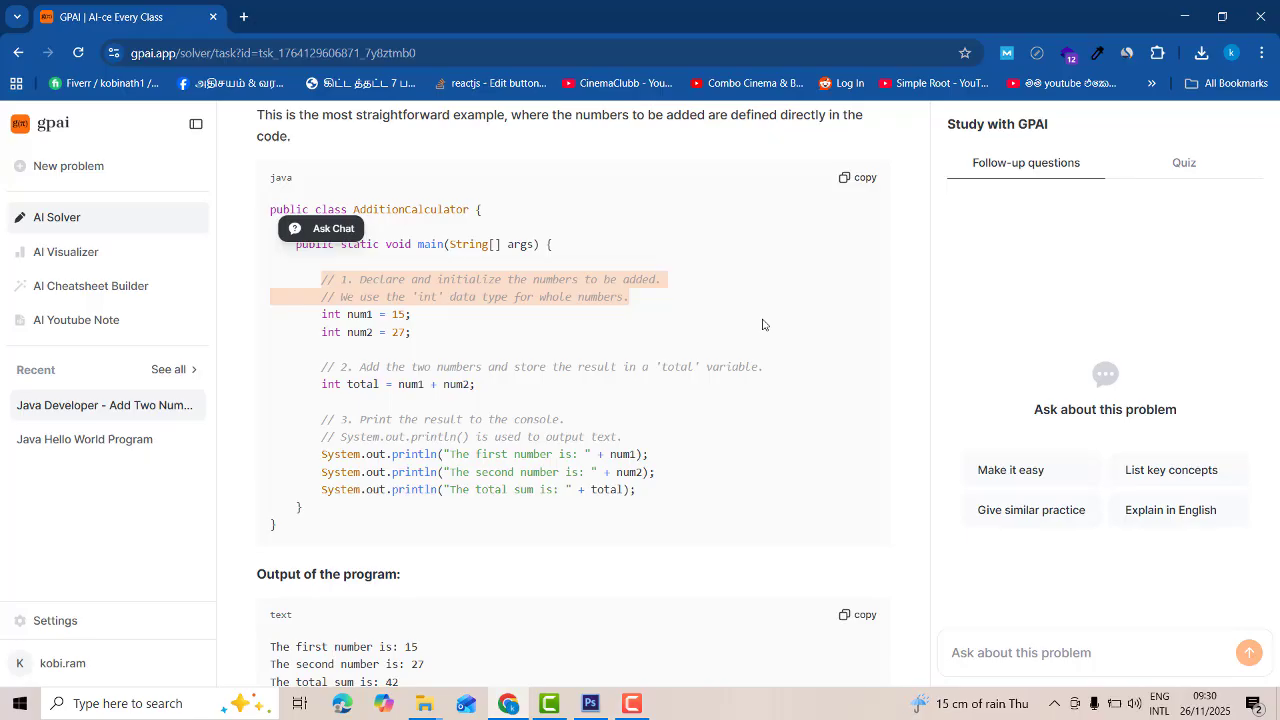
left_click(345, 311)
left_click_drag(318, 314, 460, 334)
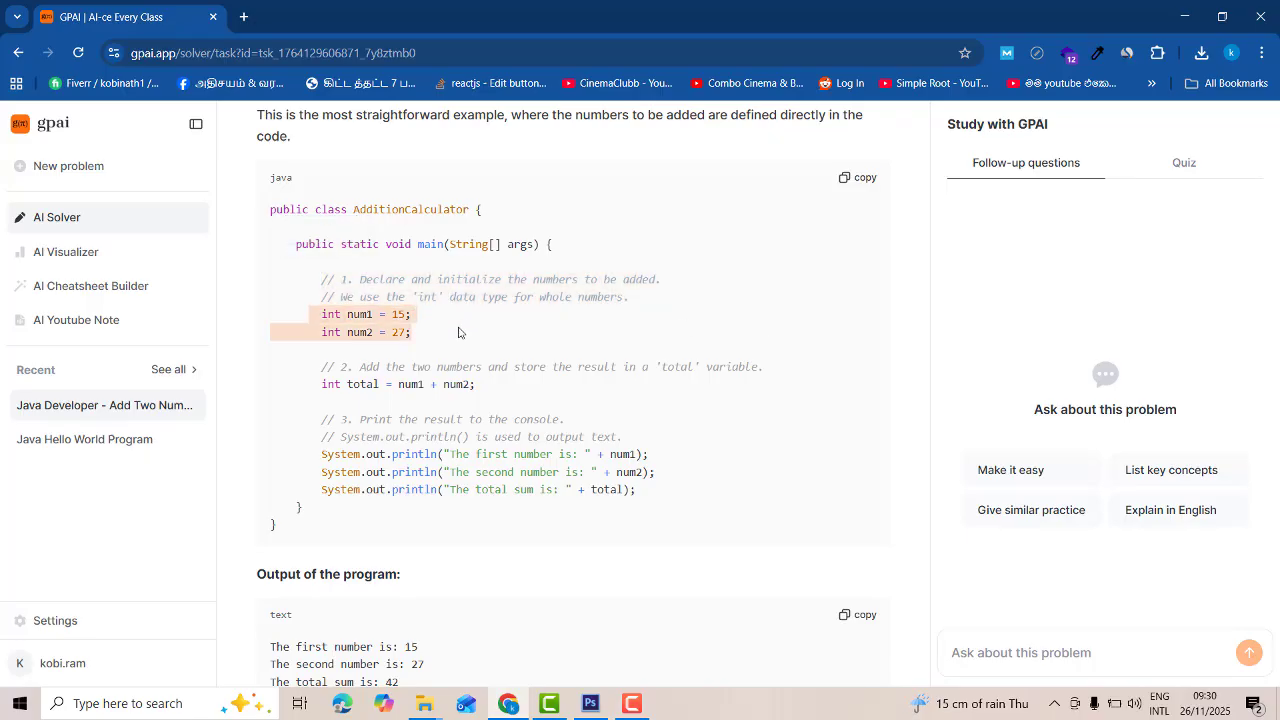
left_click(388, 332)
left_click_drag(322, 280, 722, 302)
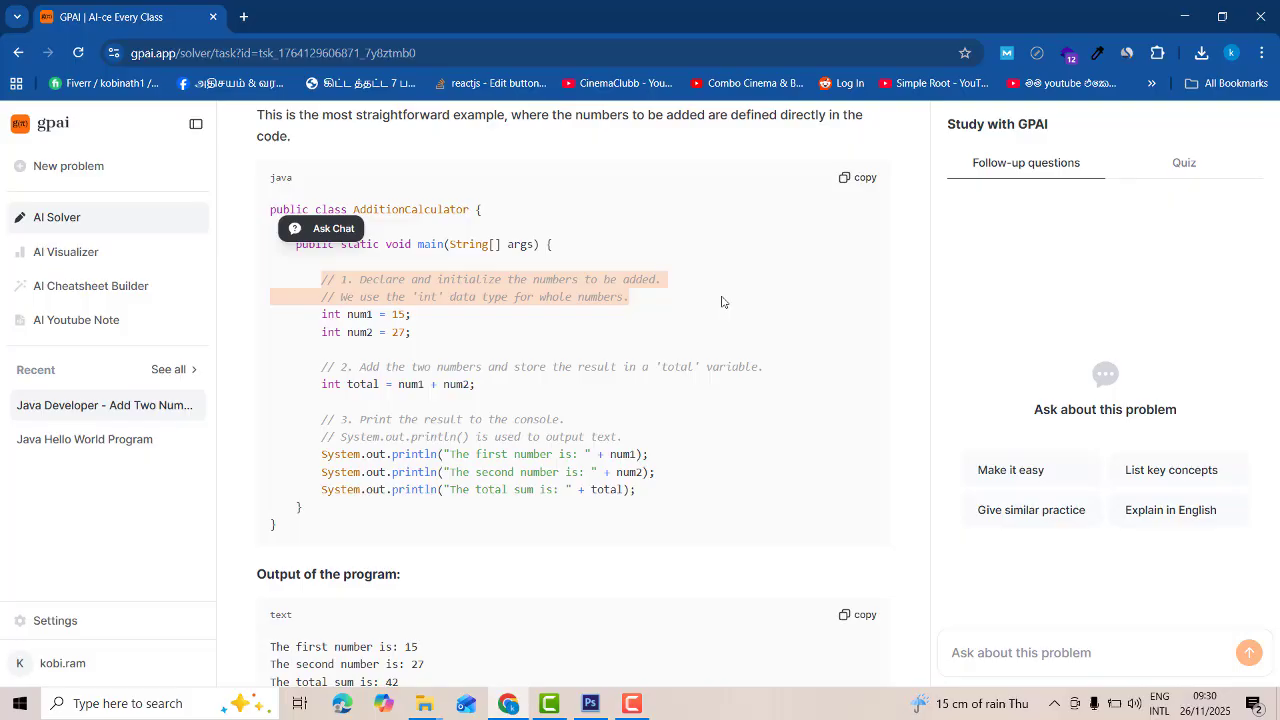
double_click(356, 314)
triple_click(356, 314)
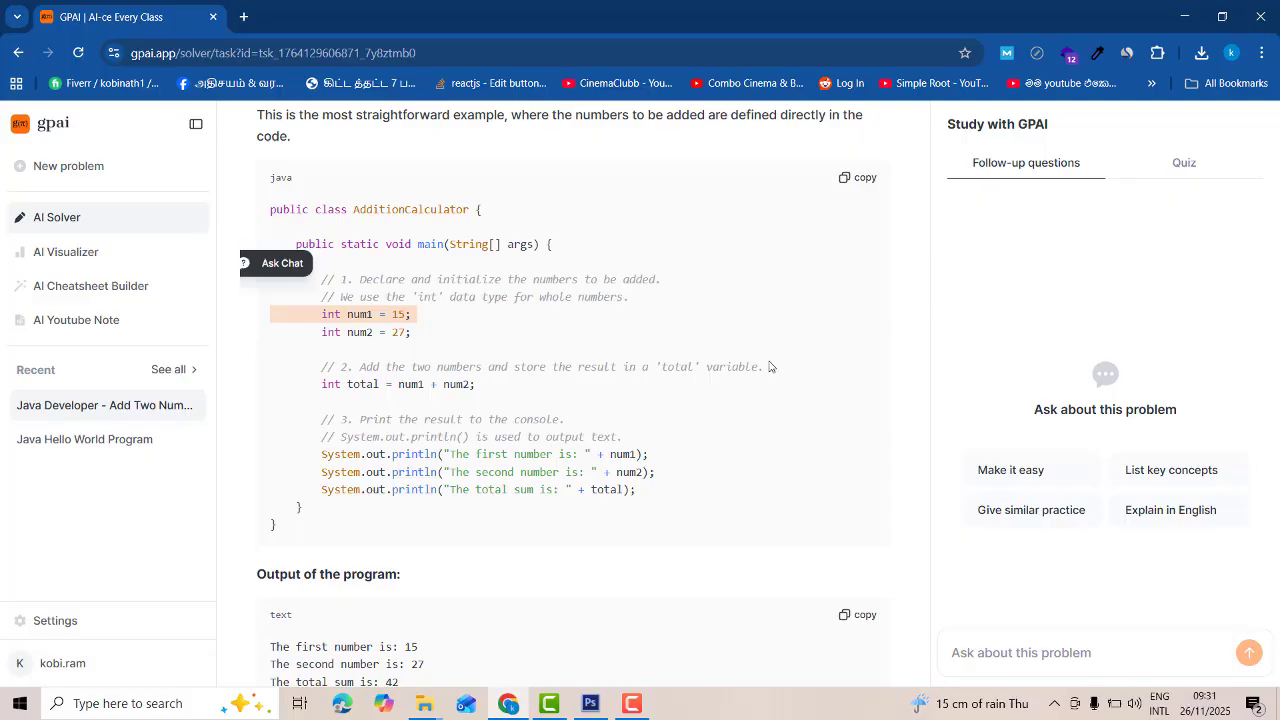
left_click_drag(285, 527, 310, 366)
triple_click(310, 366)
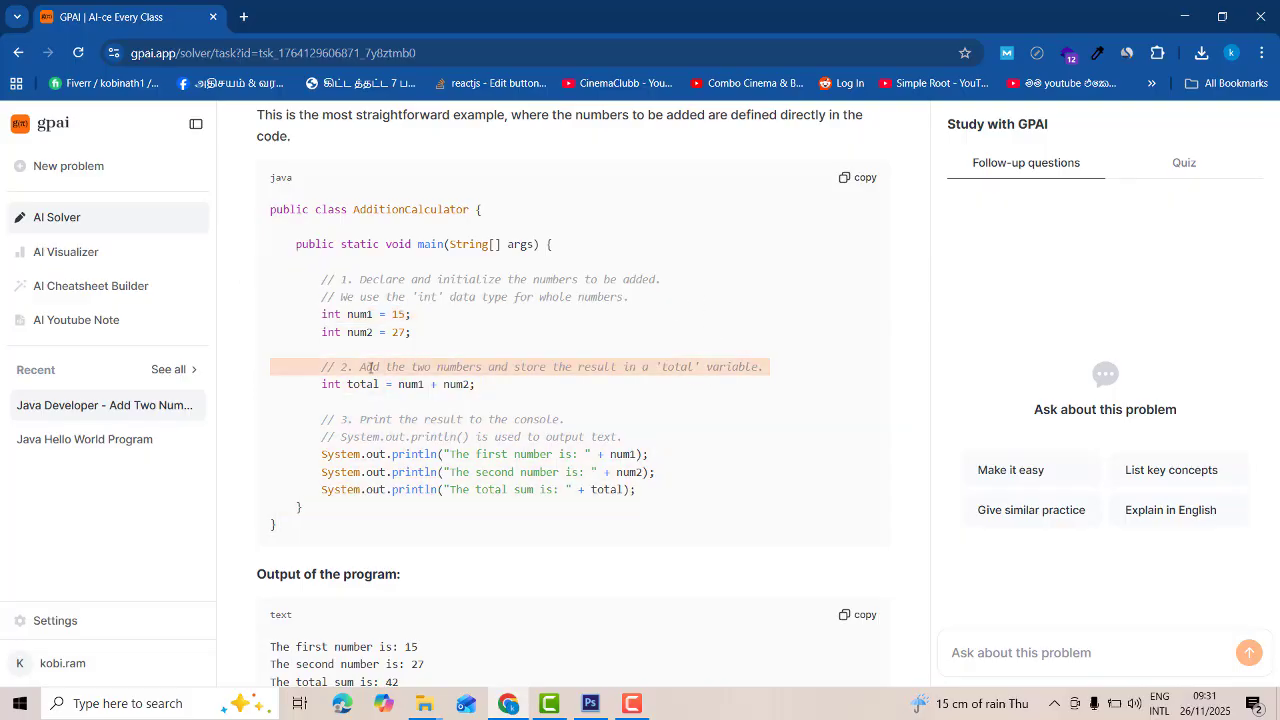
left_click(532, 393)
triple_click(506, 366)
left_click(508, 366)
triple_click(508, 366)
scroll(508, 366, "down", 1)
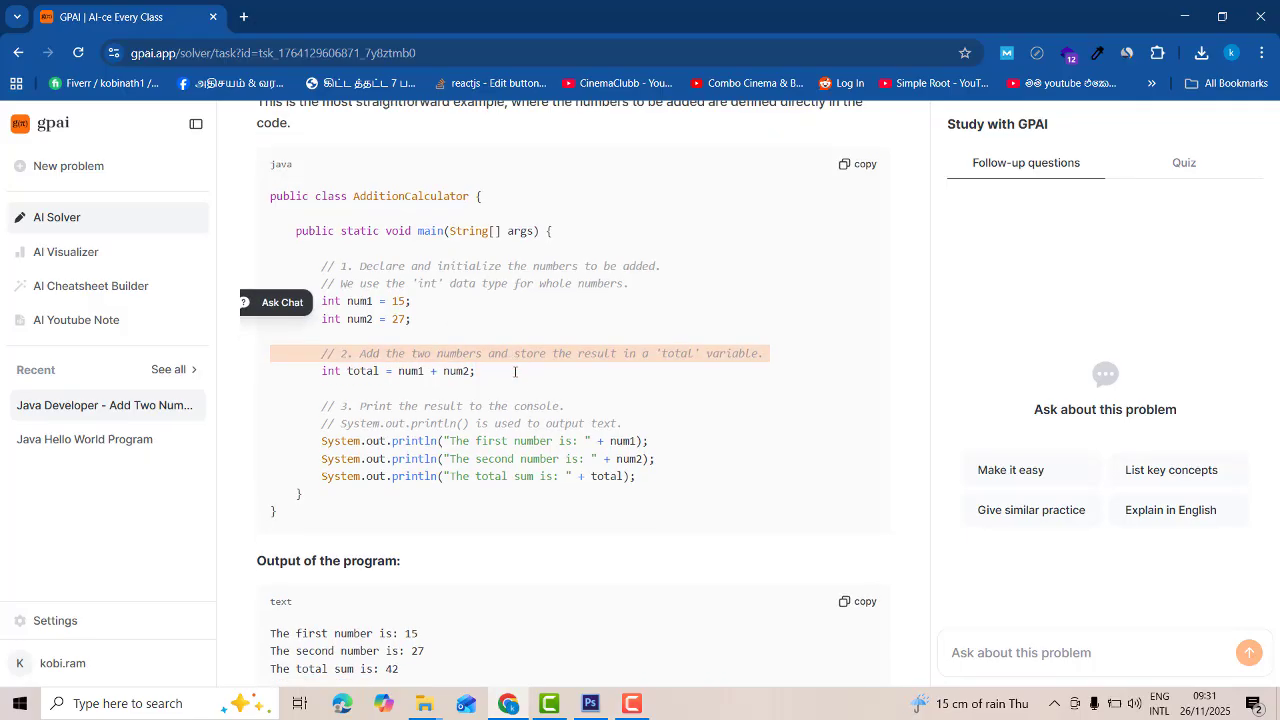
triple_click(549, 290)
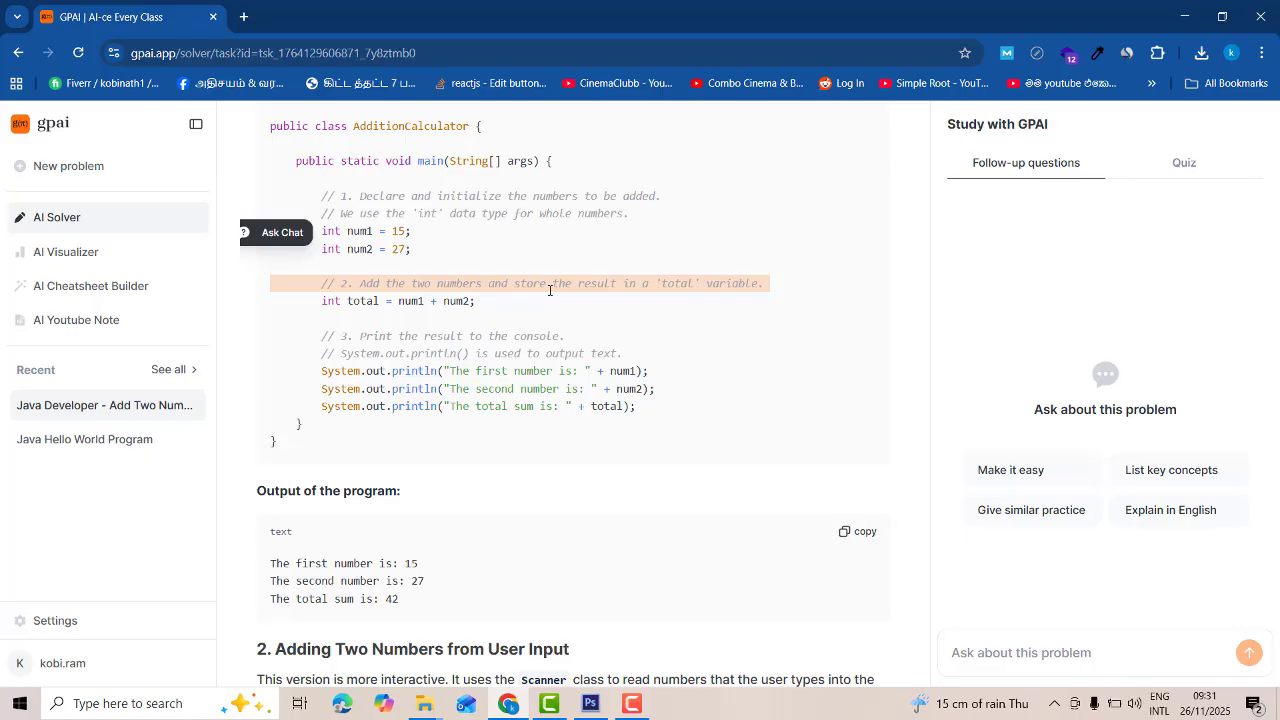
scroll(557, 316, "up", 2)
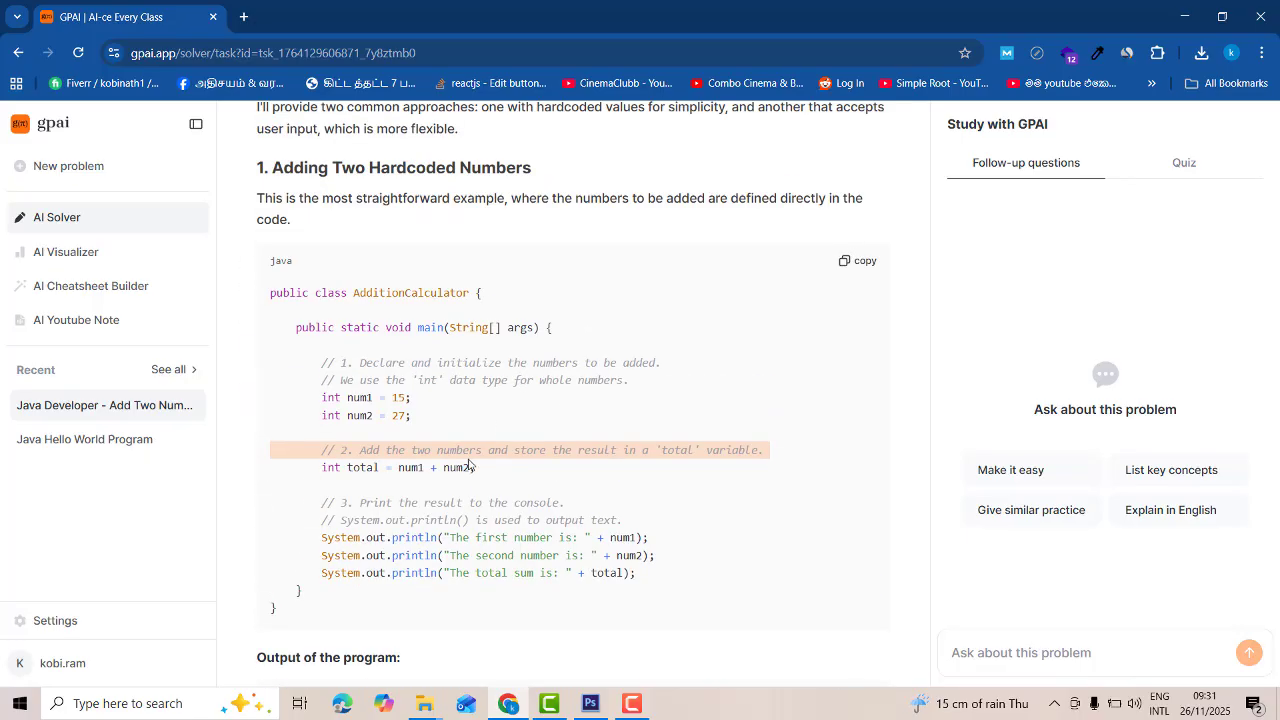
double_click(458, 451)
double_click(420, 450)
triple_click(420, 450)
scroll(337, 300, "down", 2)
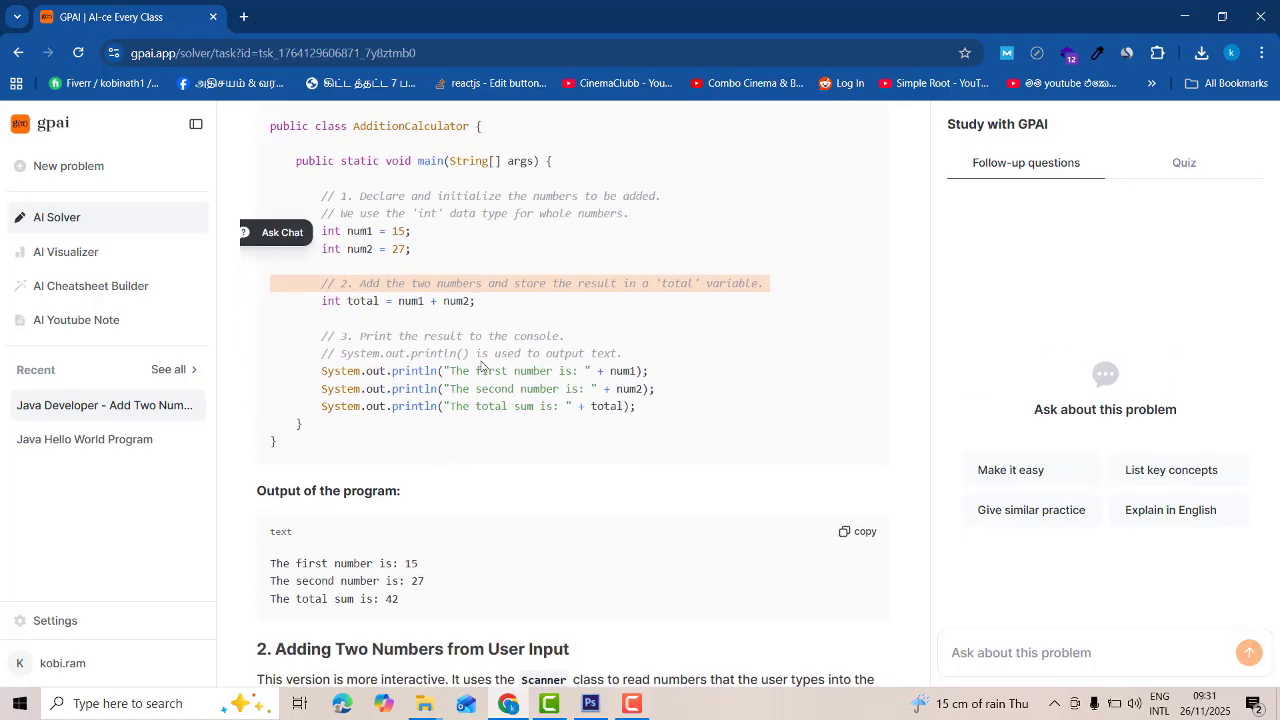
triple_click(335, 300)
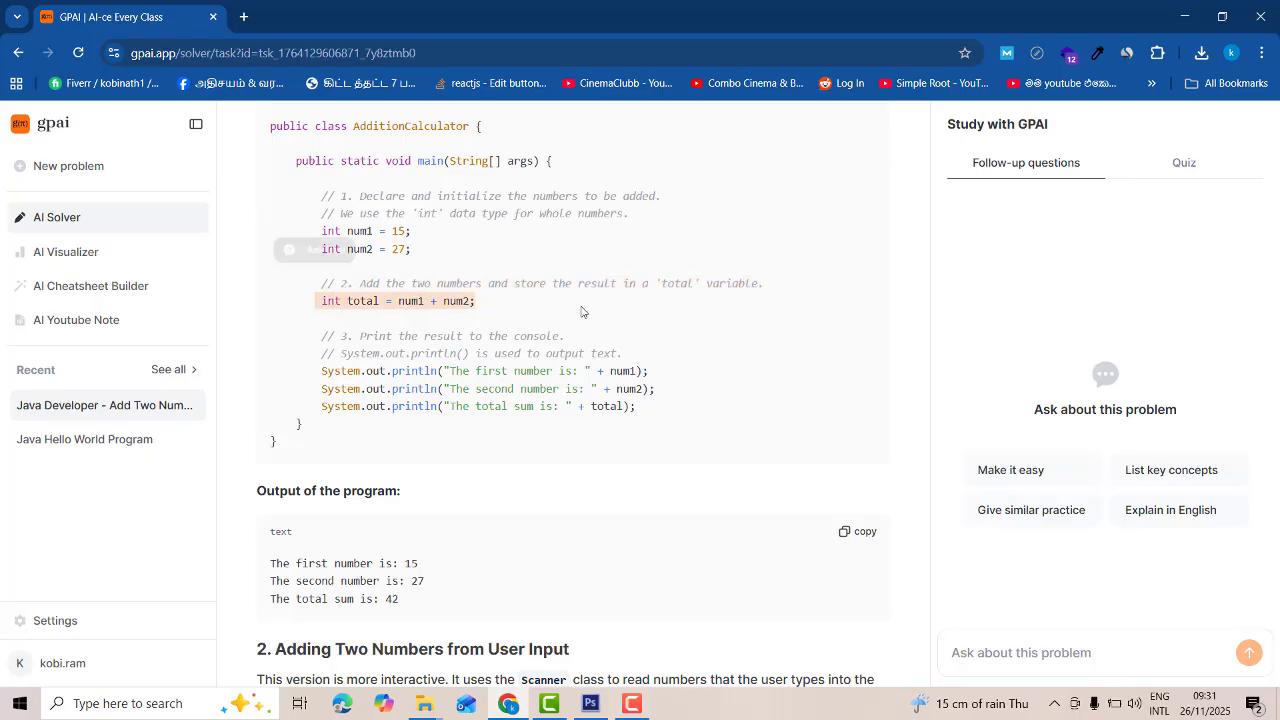
scroll(467, 390, "up", 1)
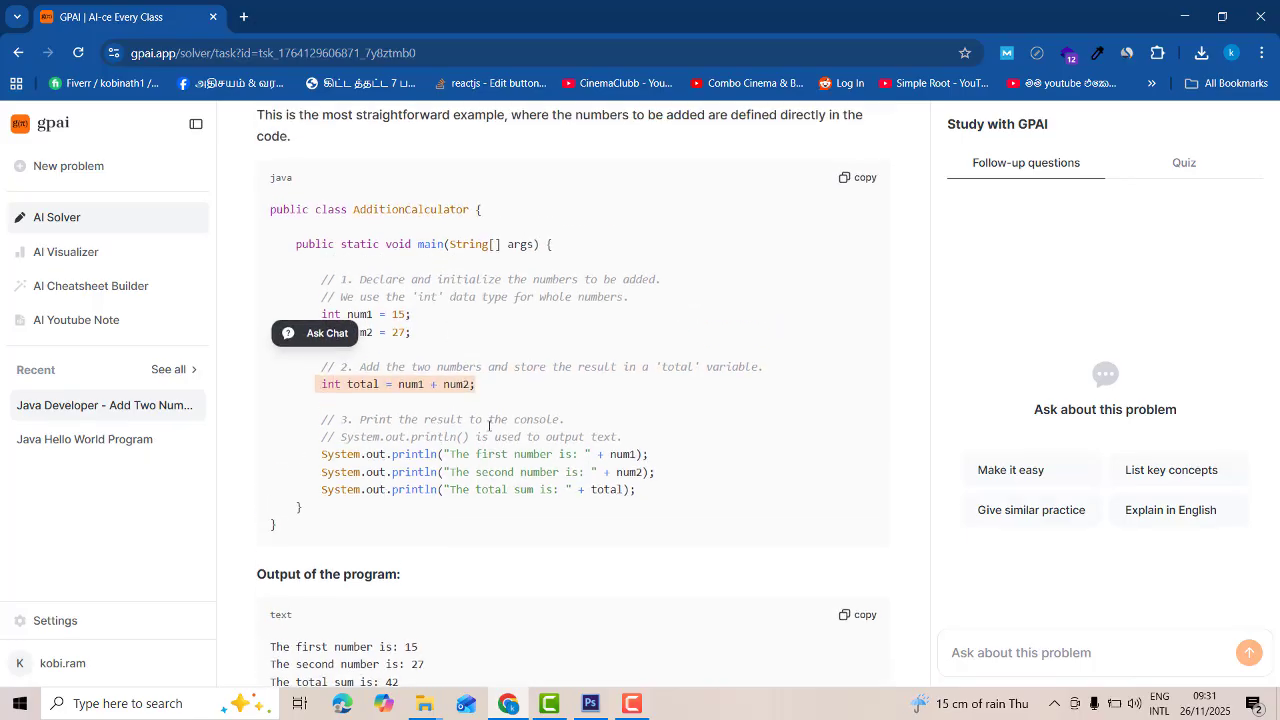
left_click(472, 322)
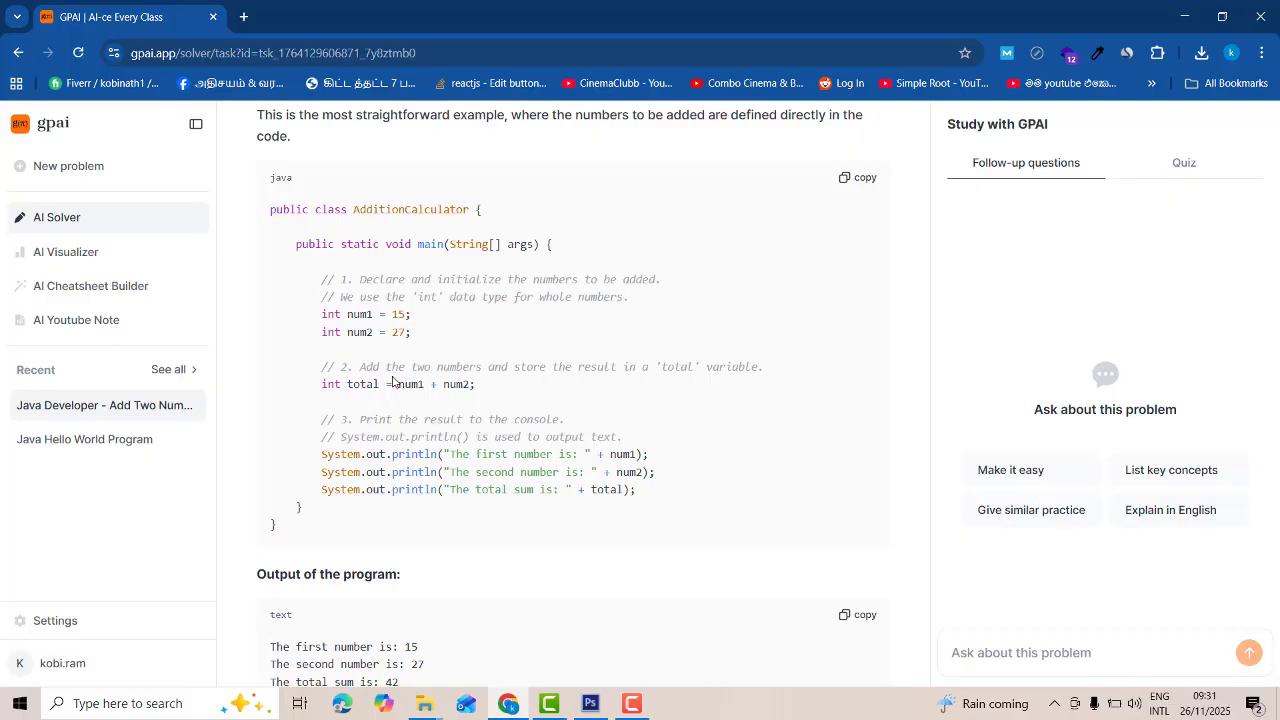
left_click_drag(404, 382, 487, 386)
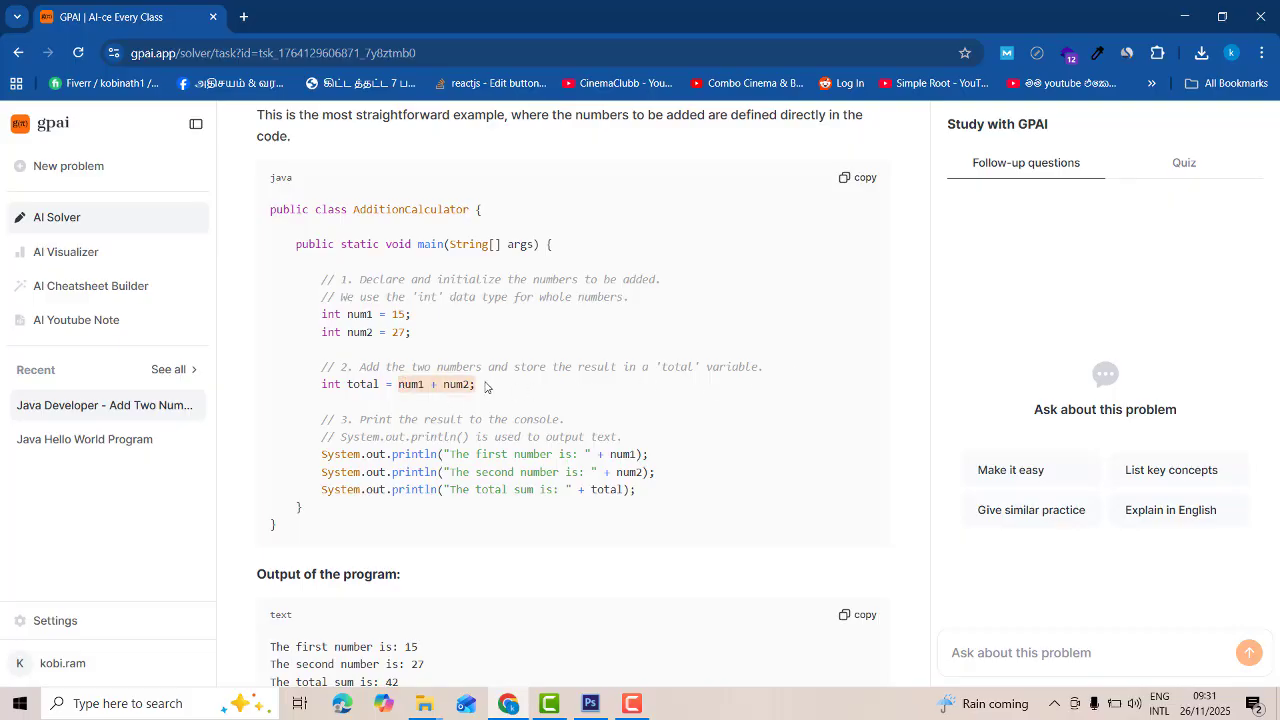
double_click(364, 384)
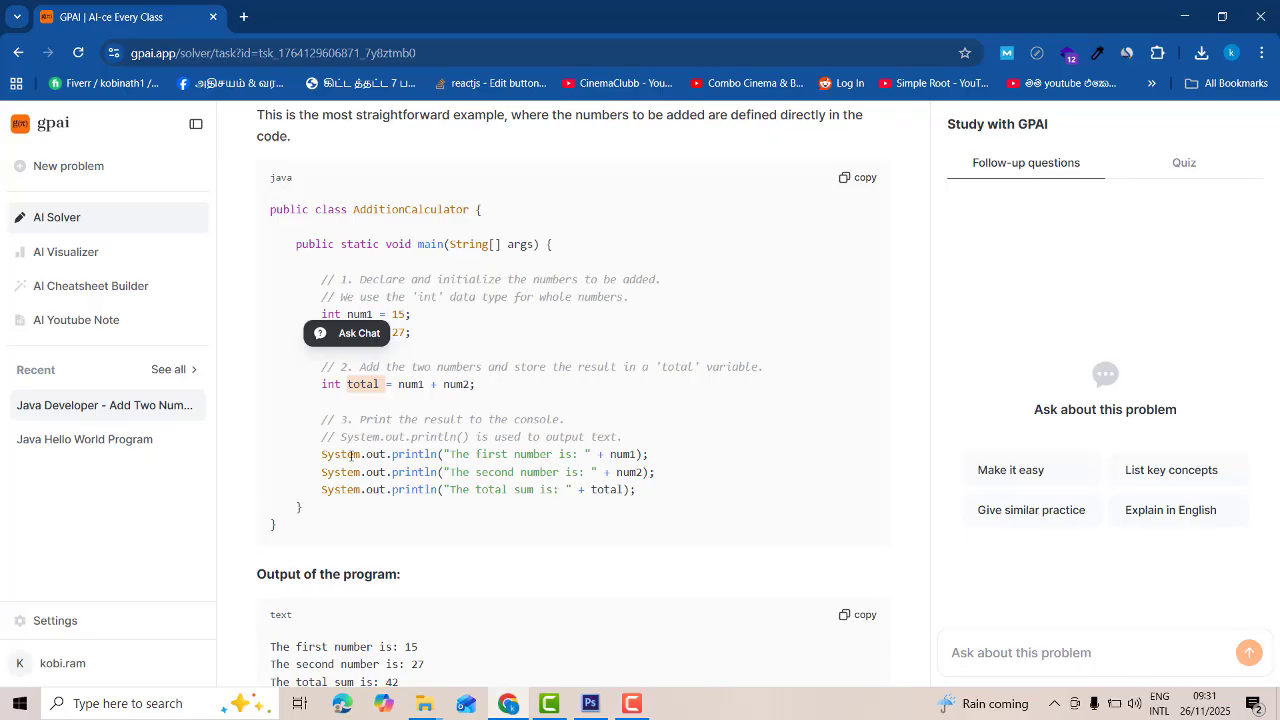
left_click_drag(310, 443, 723, 491)
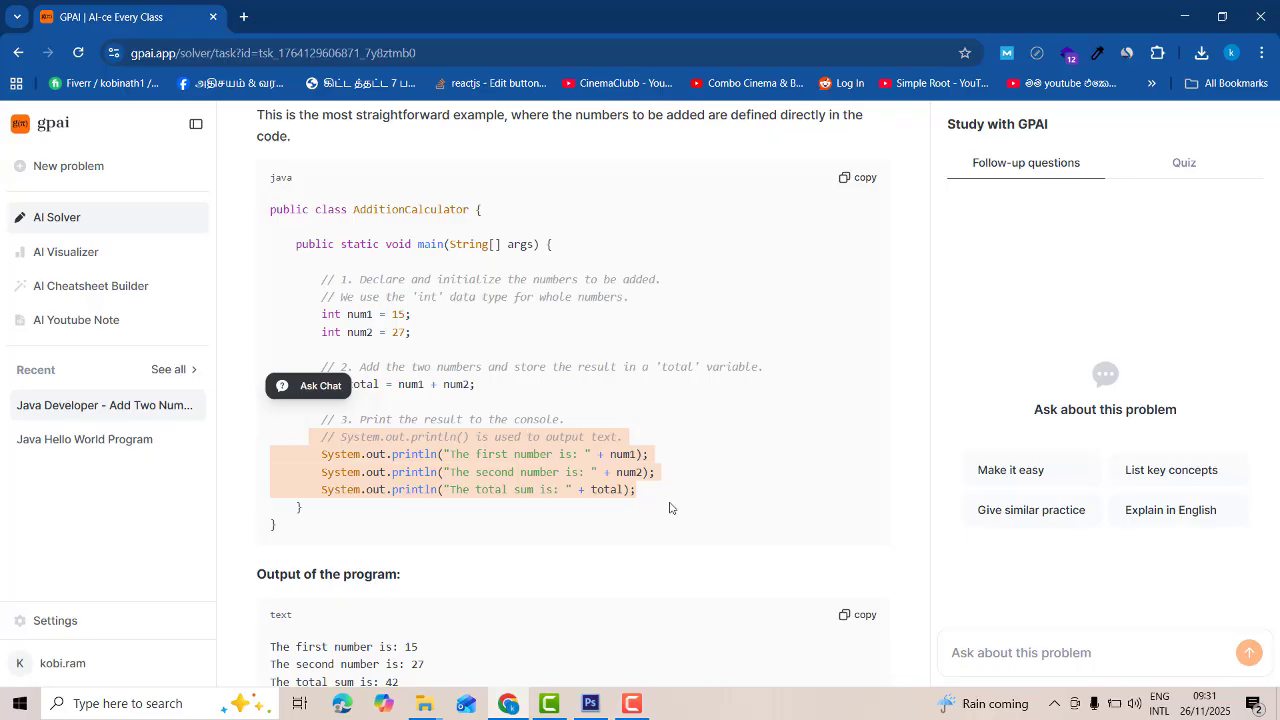
scroll(676, 515, "down", 2)
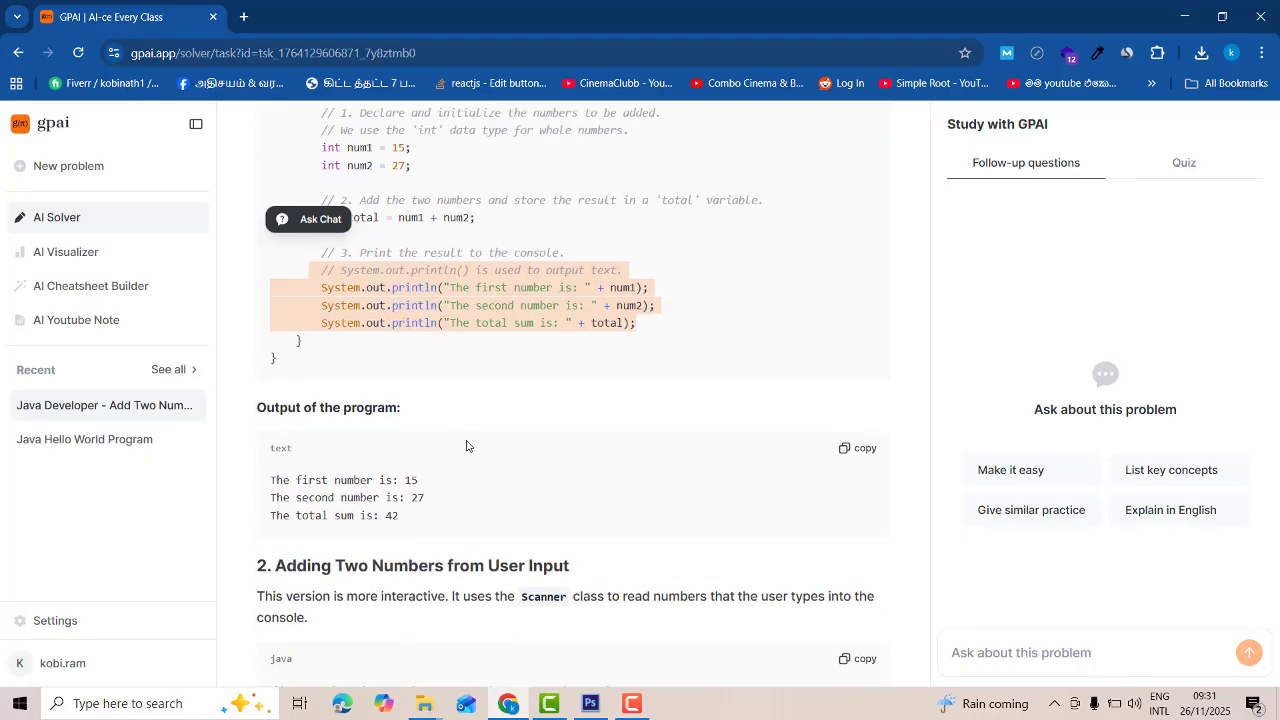
left_click(398, 510)
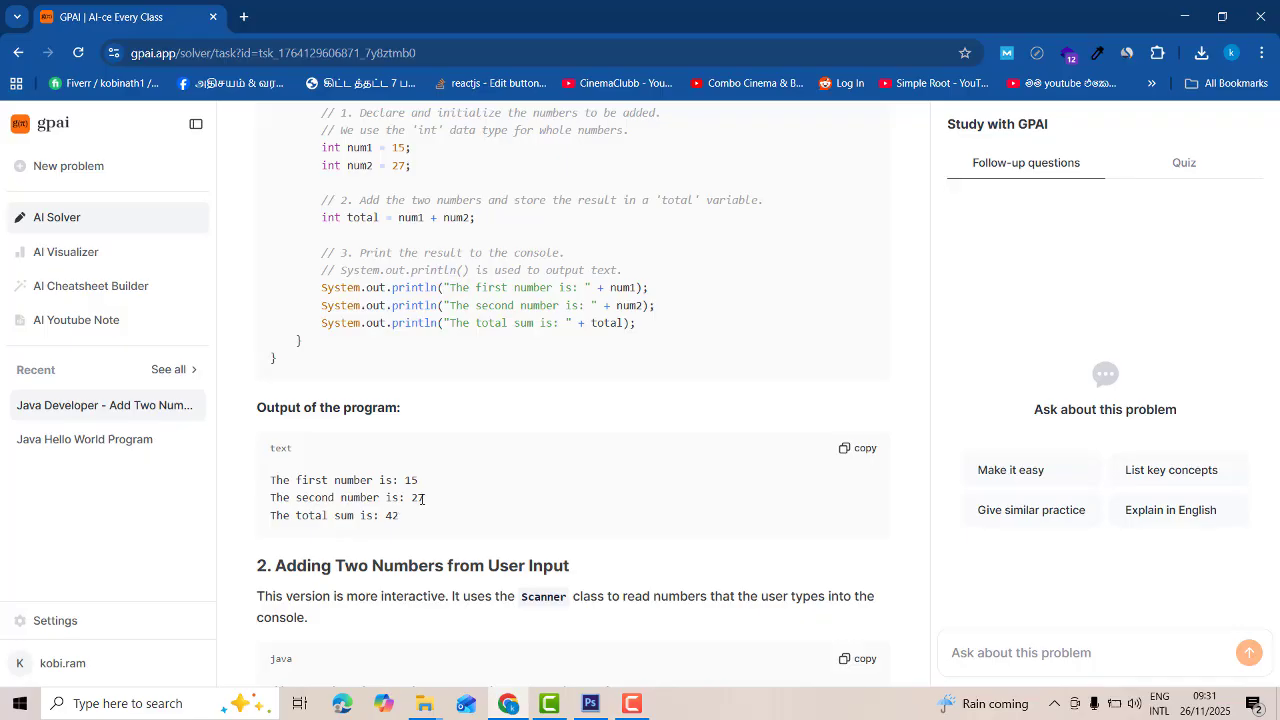
scroll(523, 521, "down", 3)
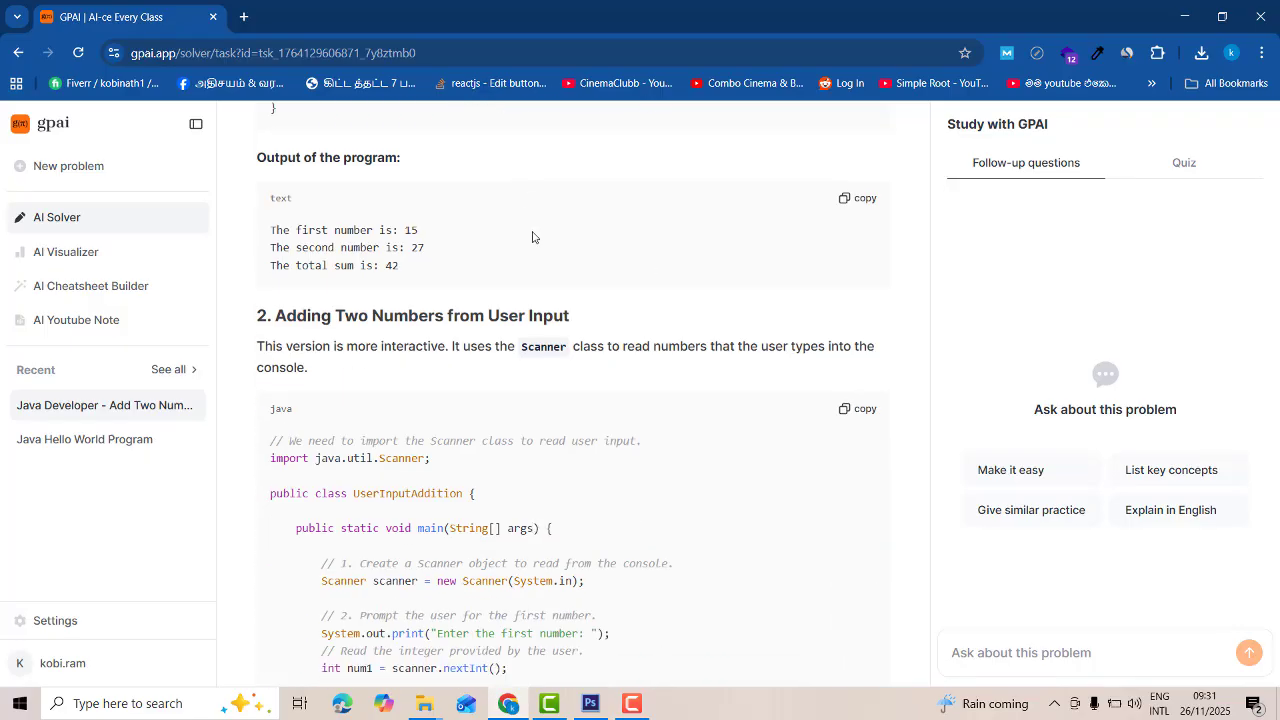
scroll(565, 318, "up", 5)
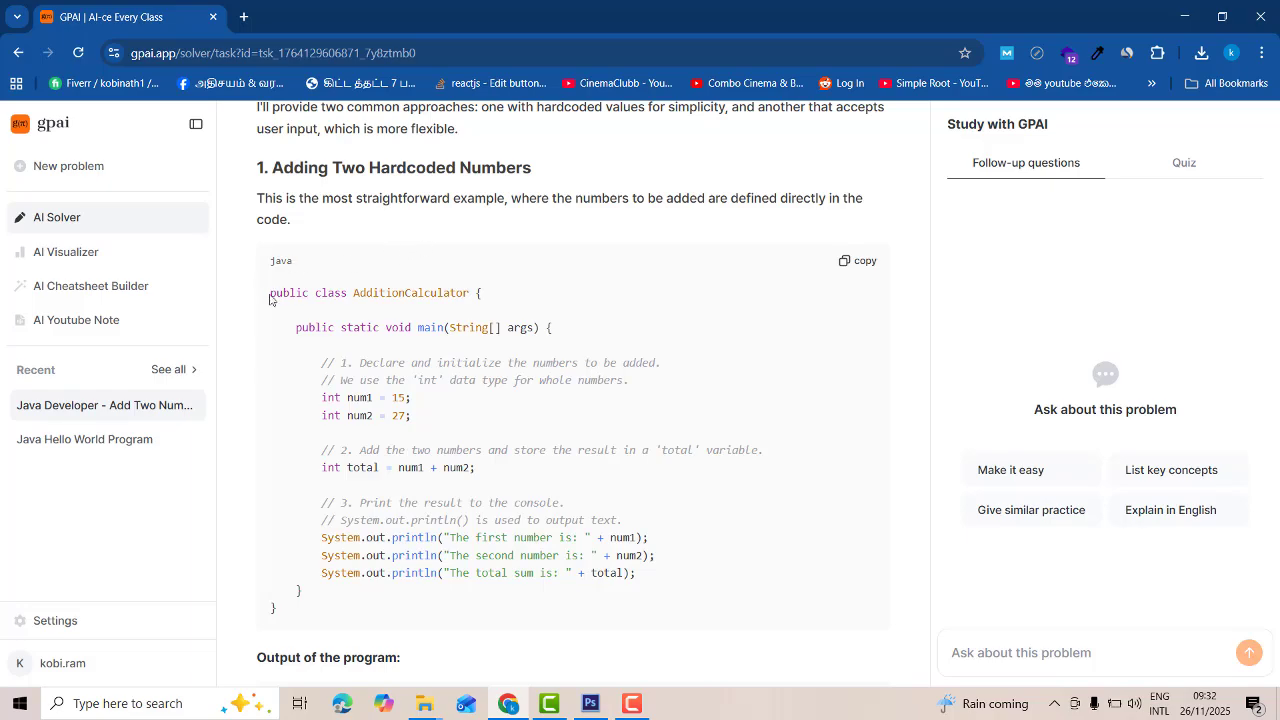
left_click_drag(270, 298, 436, 612)
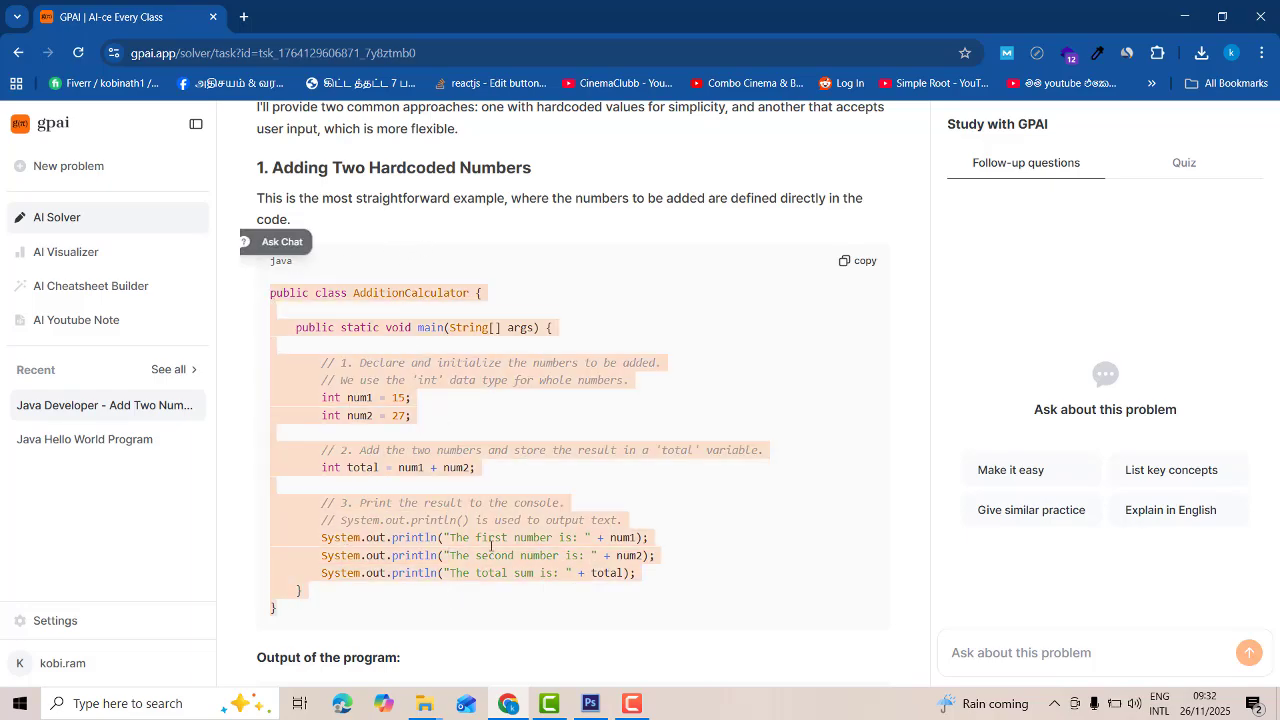
scroll(490, 545, "down", 5)
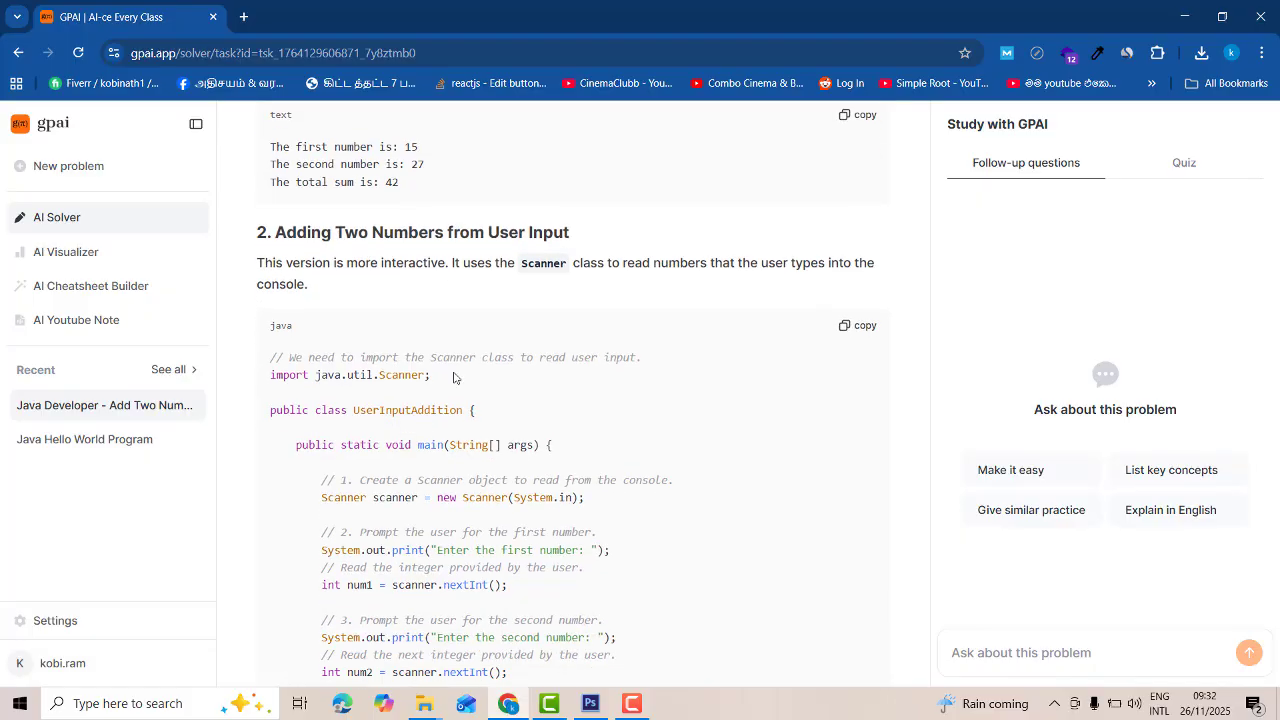
scroll(455, 377, "down", 2)
scroll(474, 296, "up", 2)
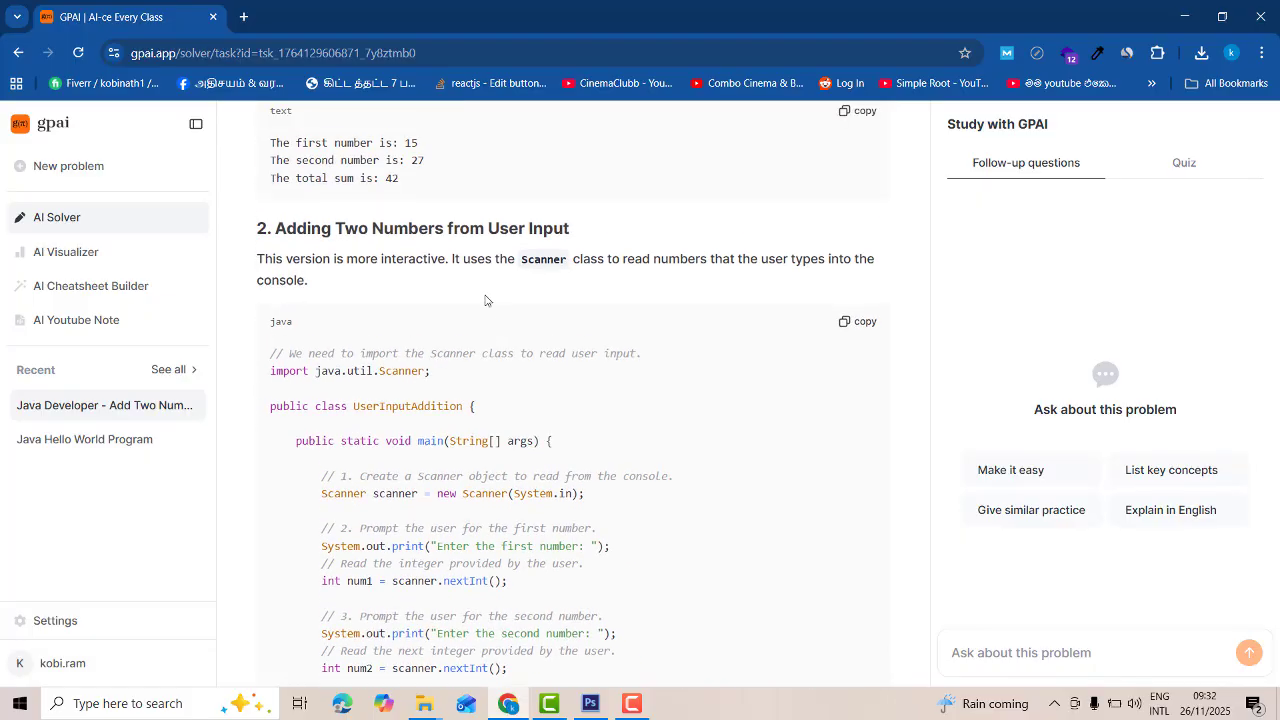
scroll(491, 360, "down", 1)
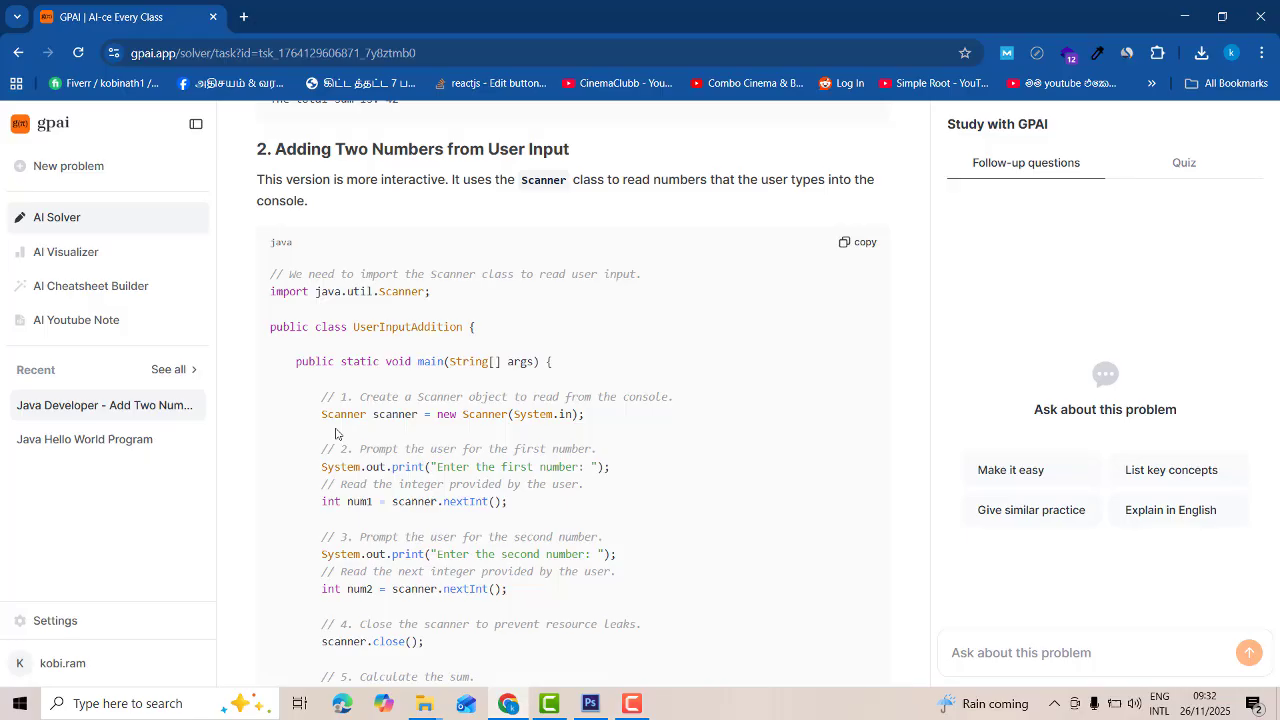
left_click_drag(322, 414, 584, 414)
scroll(620, 414, "down", 2)
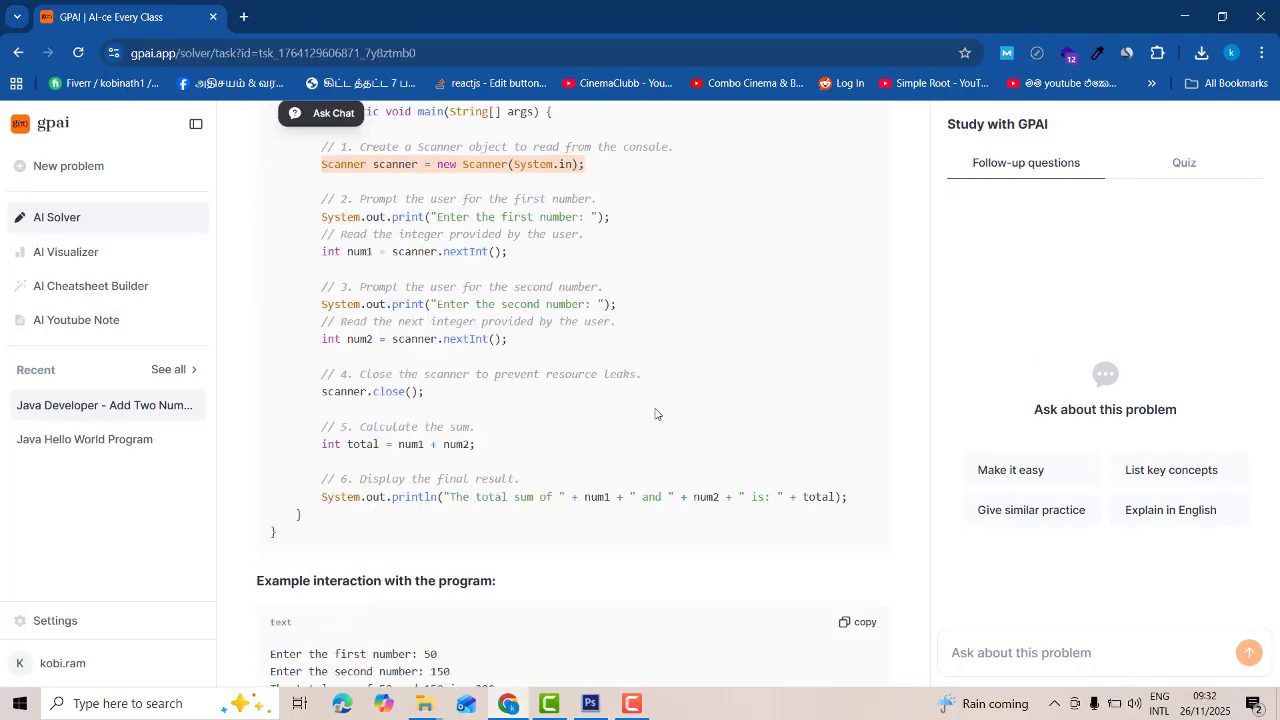
scroll(656, 414, "up", 2)
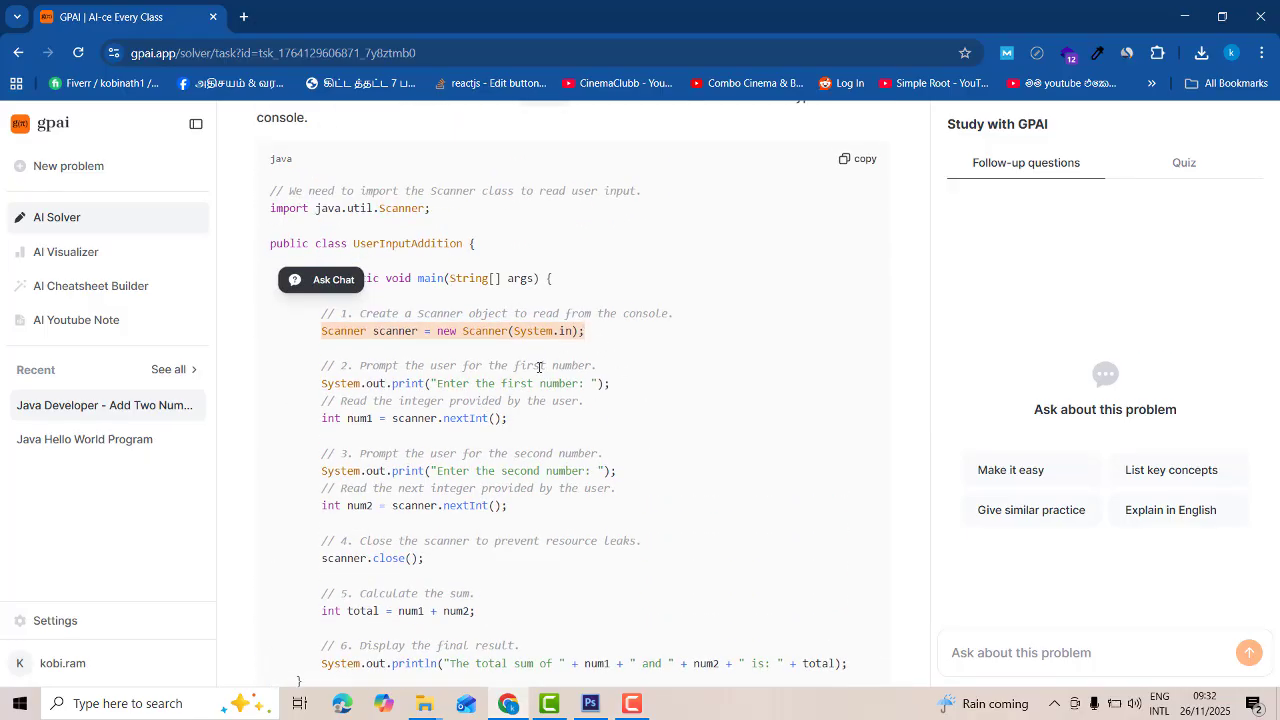
scroll(540, 367, "down", 6)
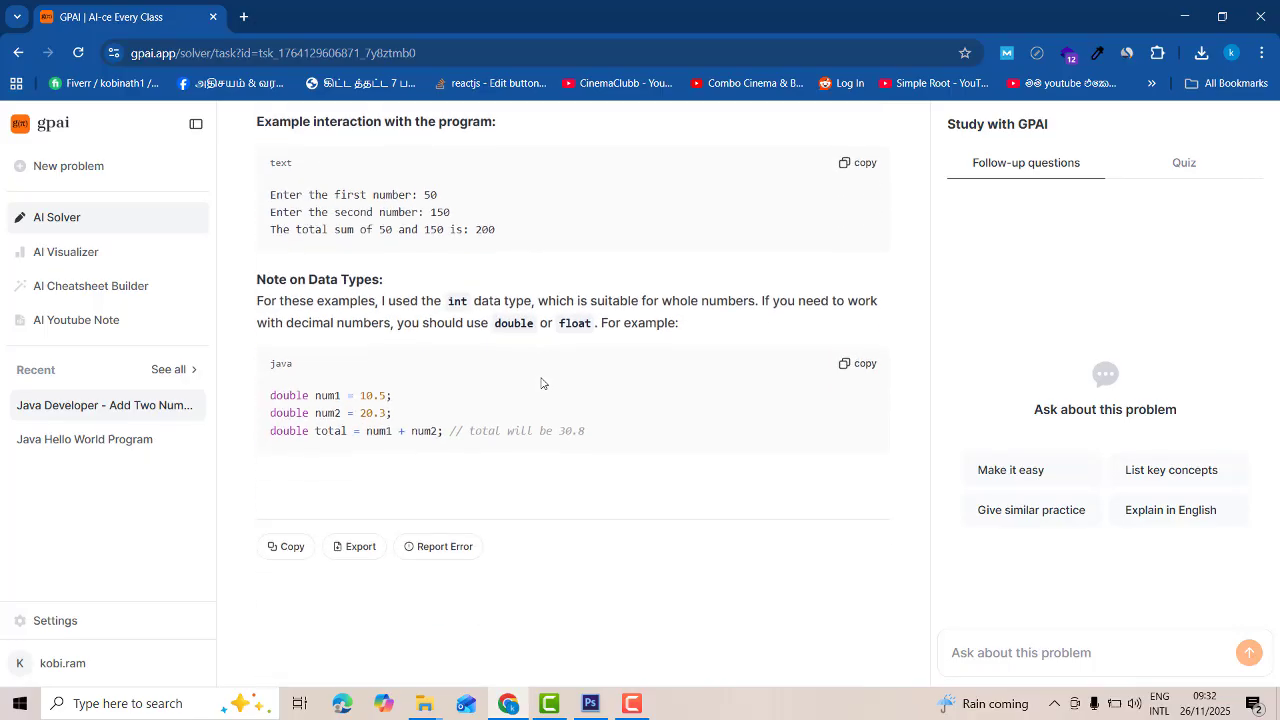
scroll(520, 400, "up", 7)
scroll(463, 427, "down", 1)
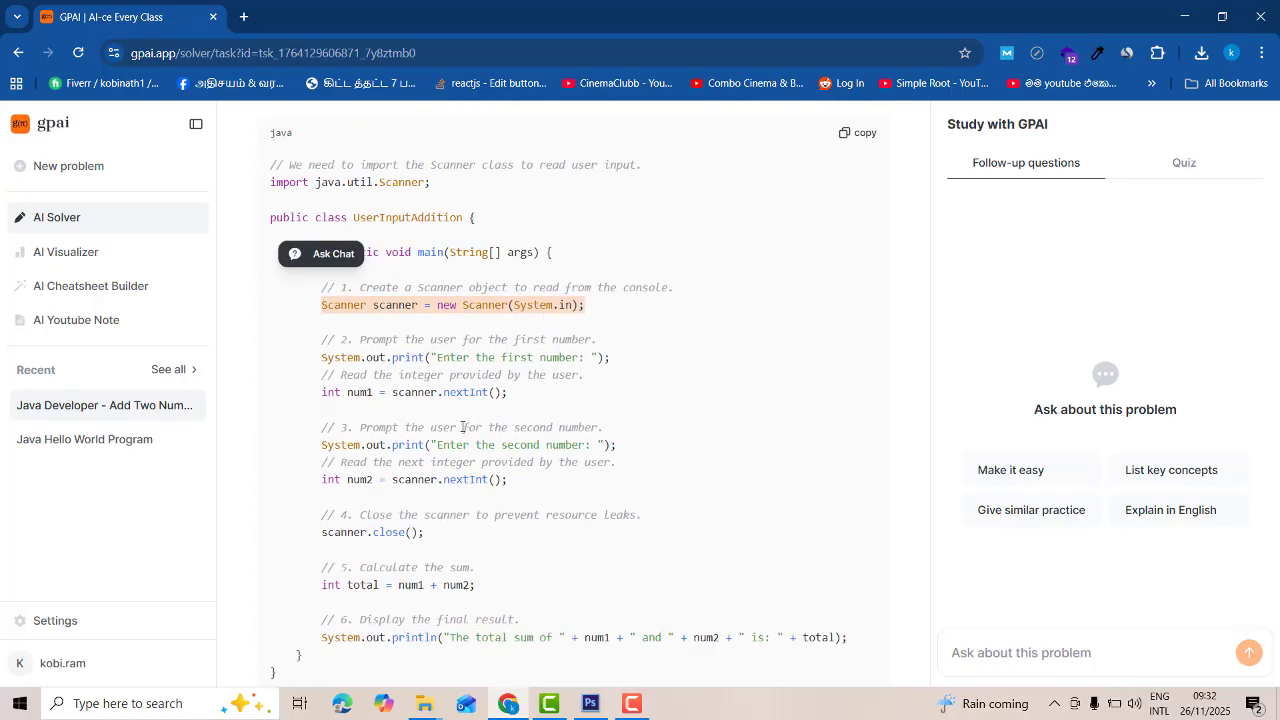
scroll(538, 319, "up", 2)
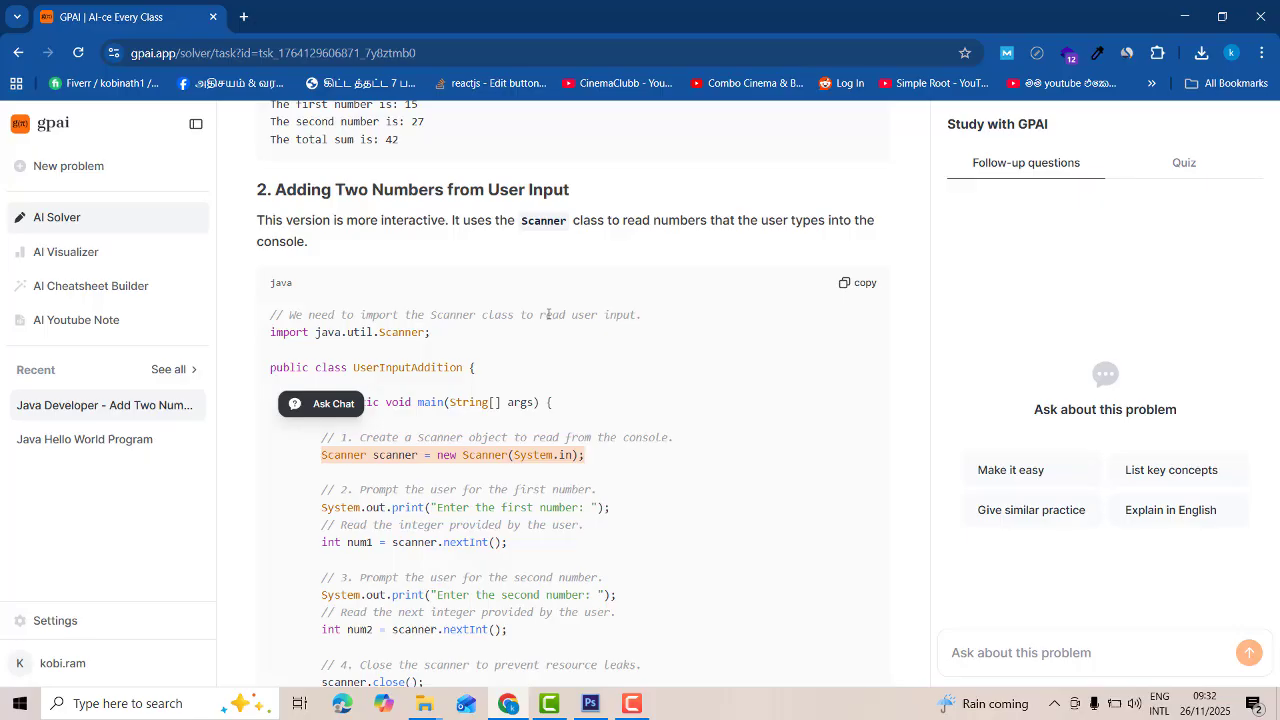
scroll(550, 314, "up", 7)
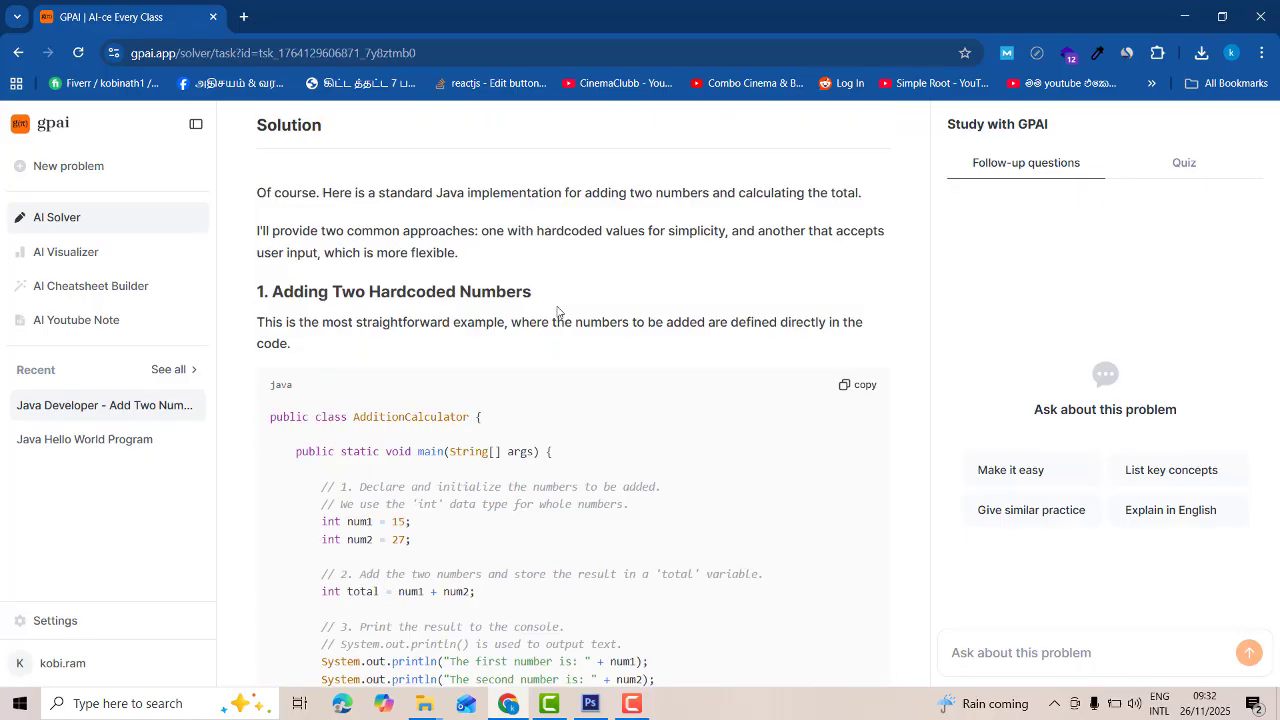
scroll(600, 390, "down", 8)
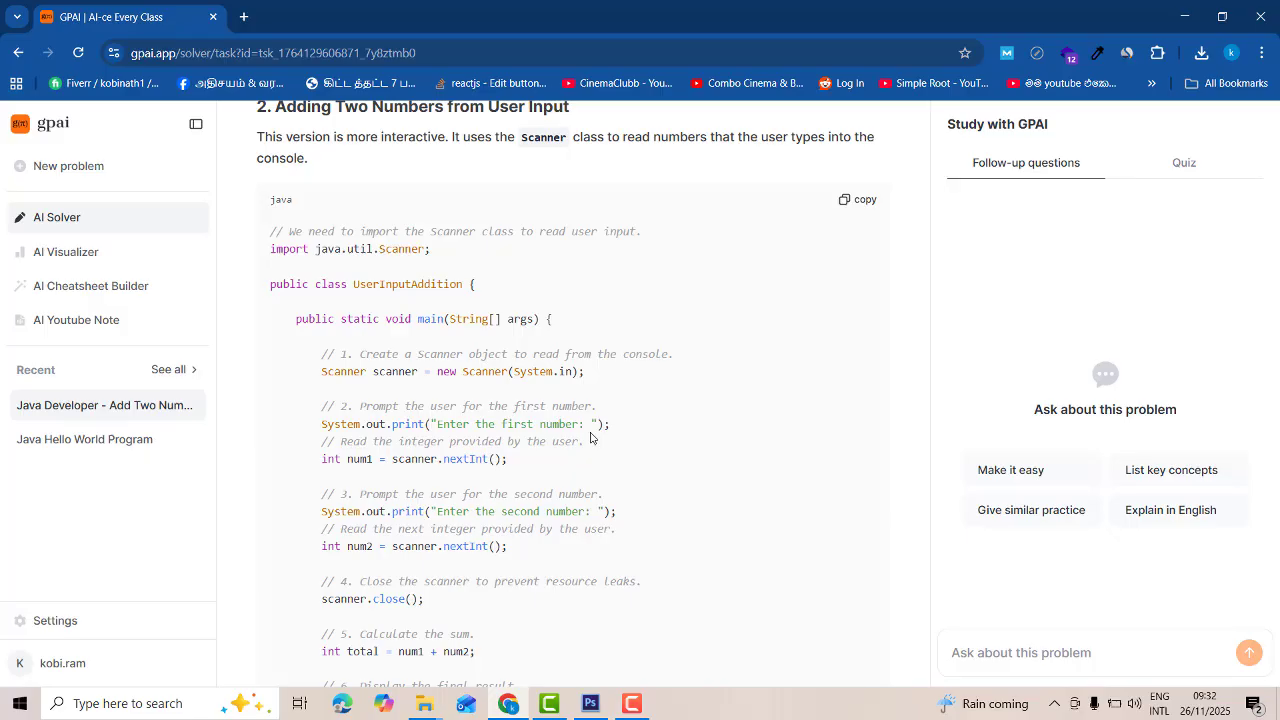
scroll(590, 437, "down", 6)
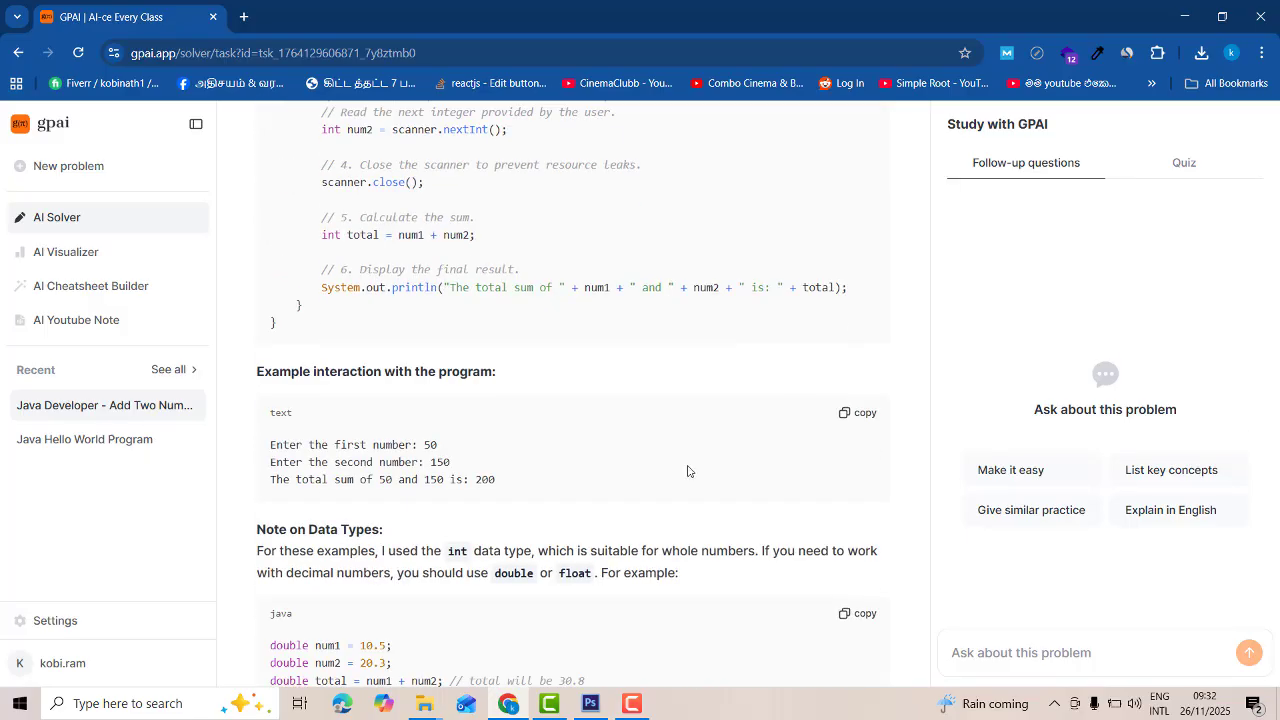
scroll(688, 471, "up", 15)
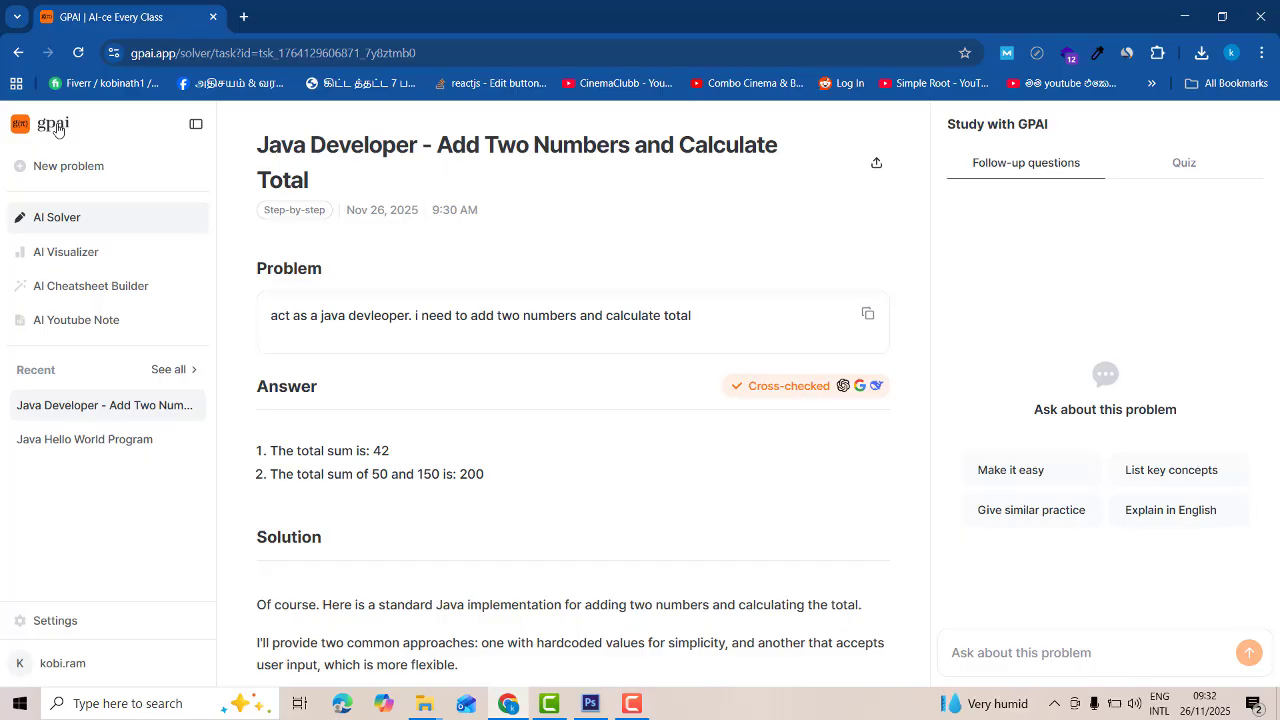
scroll(551, 306, "down", 2)
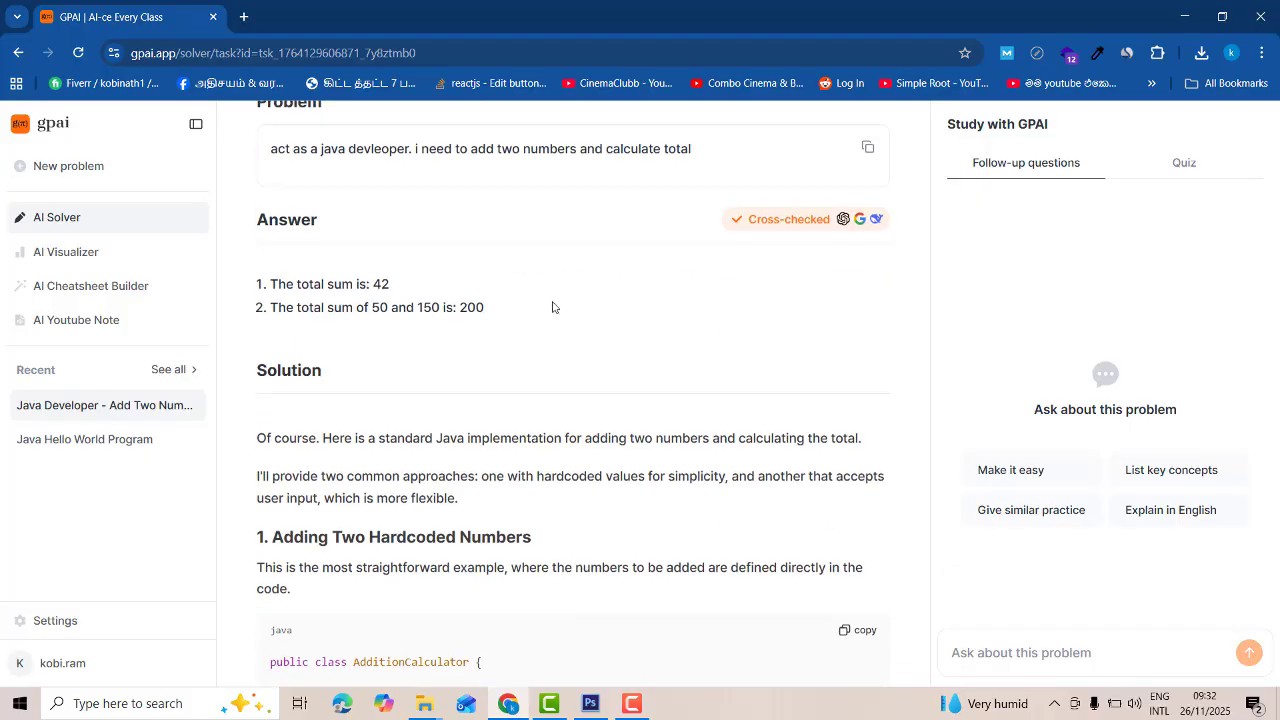
scroll(552, 307, "up", 2)
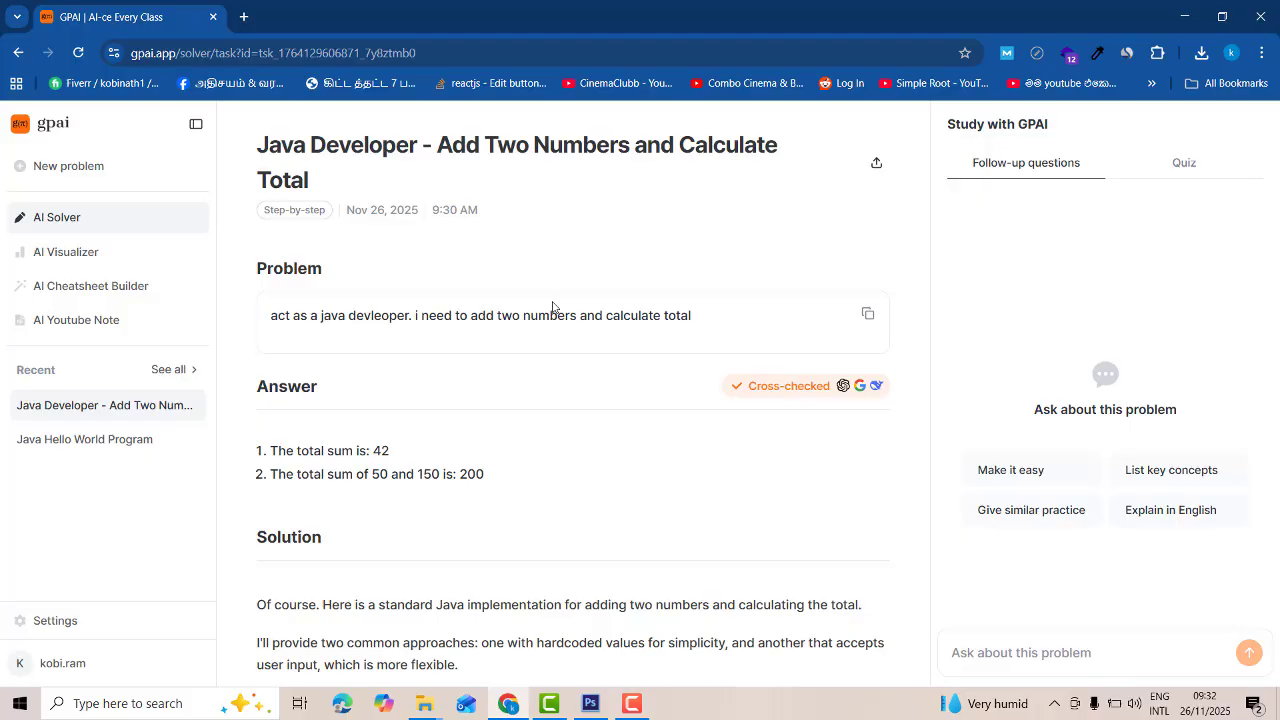
scroll(640, 380, "down", 6)
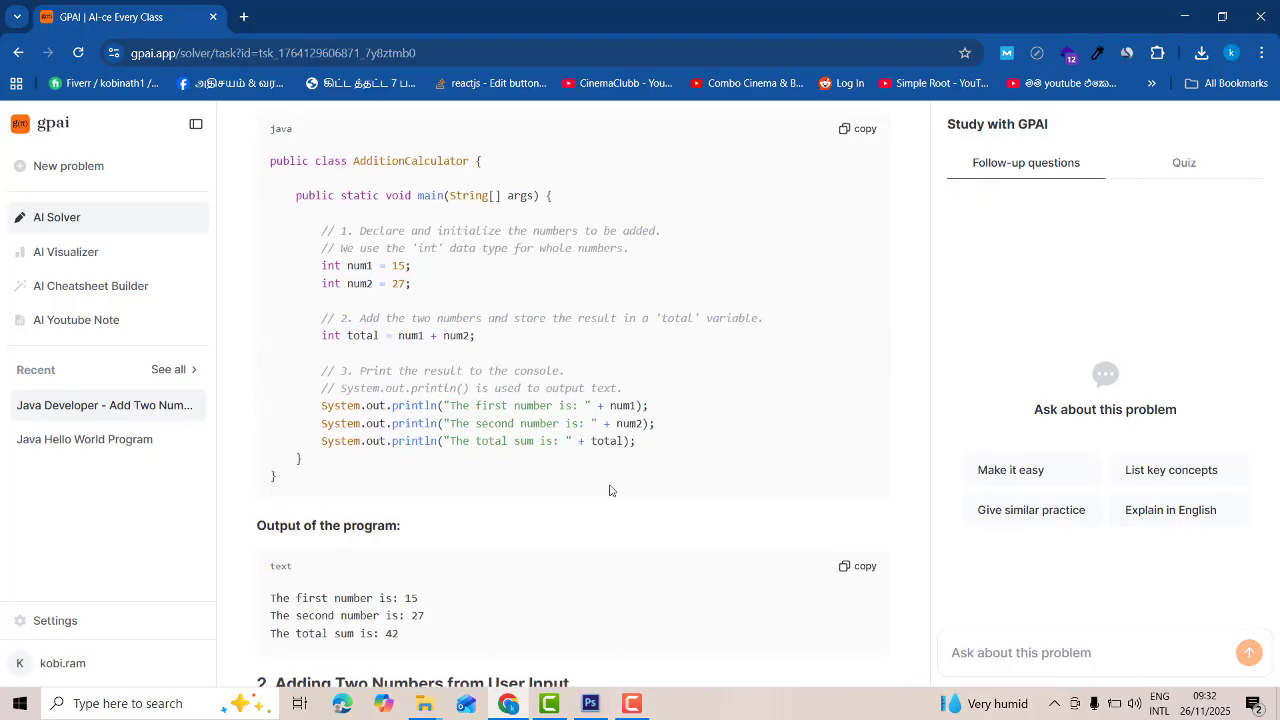
scroll(610, 490, "down", 6)
scroll(610, 490, "down", 3)
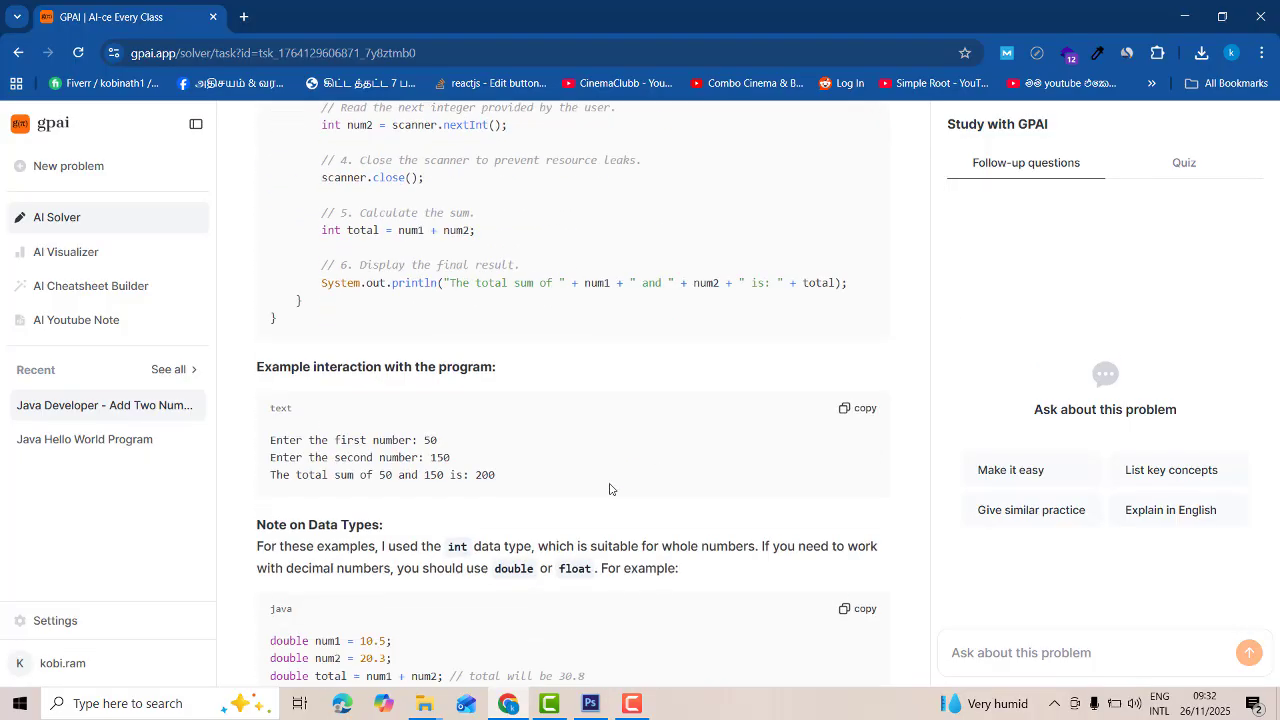
scroll(610, 489, "up", 16)
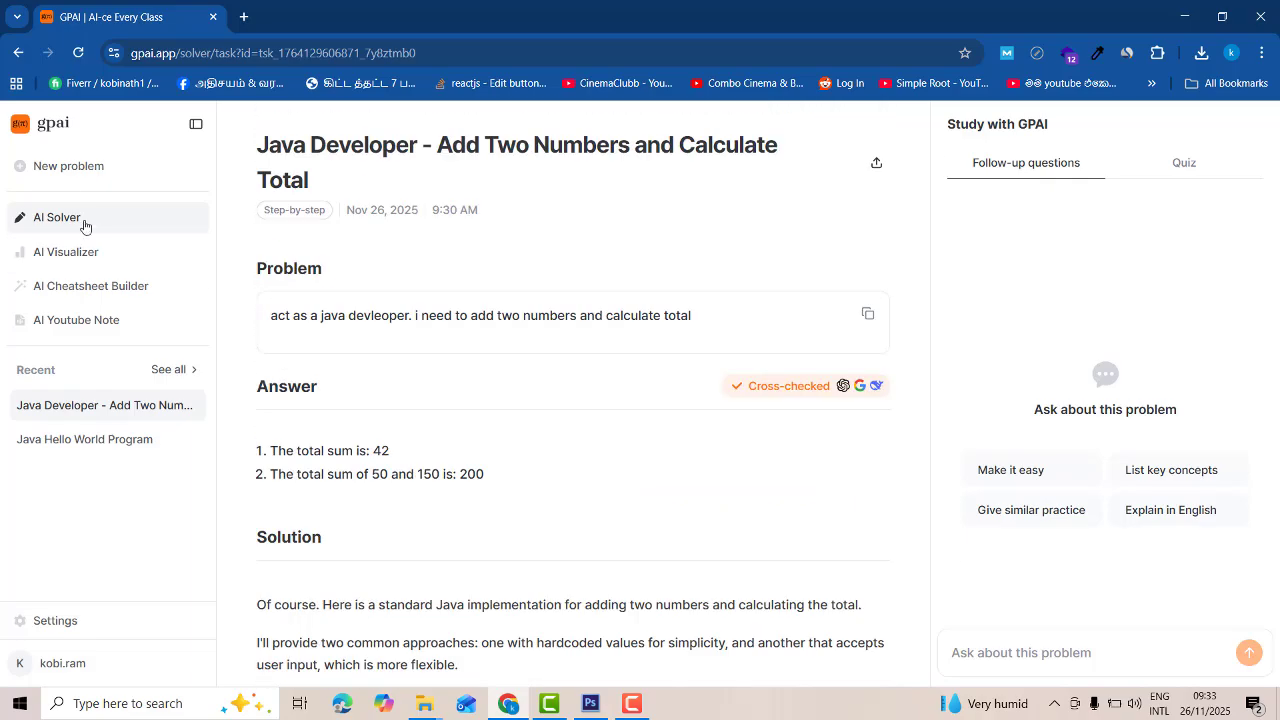
Start a new blank problem, then highlight DOCX and PPTX in the upload formats hint
left_click(60, 167)
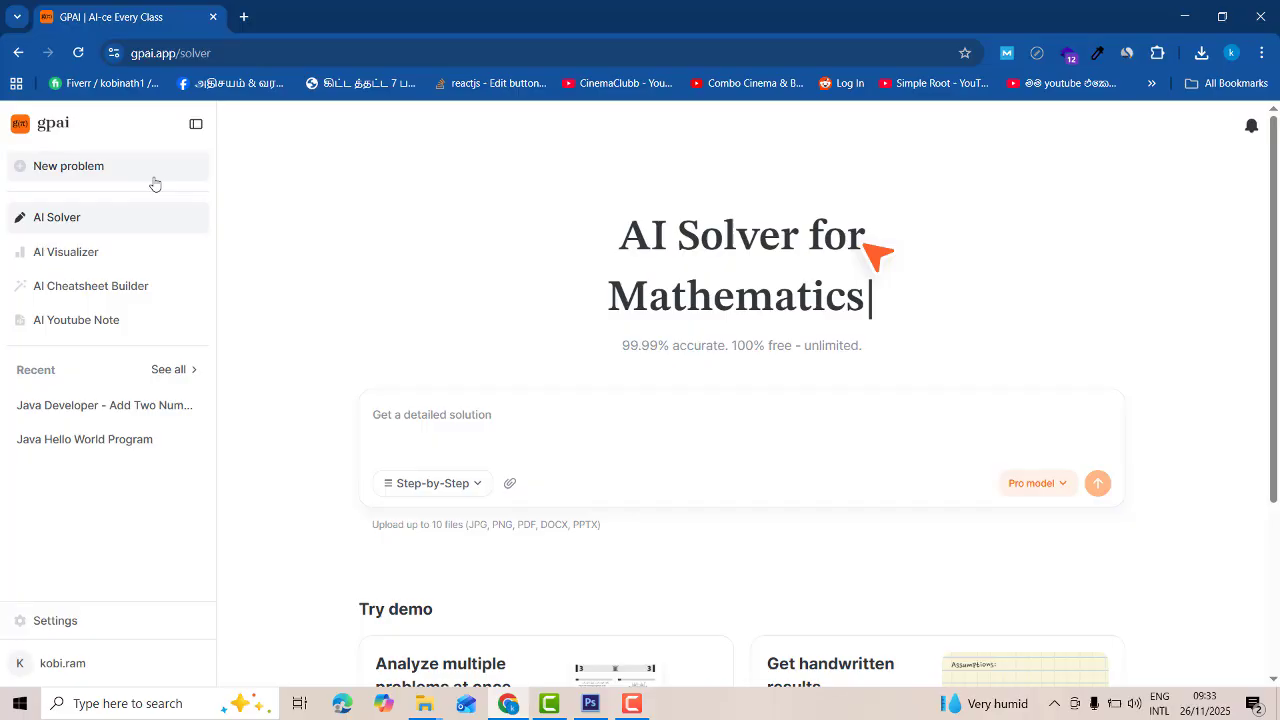
scroll(1140, 377, "down", 2)
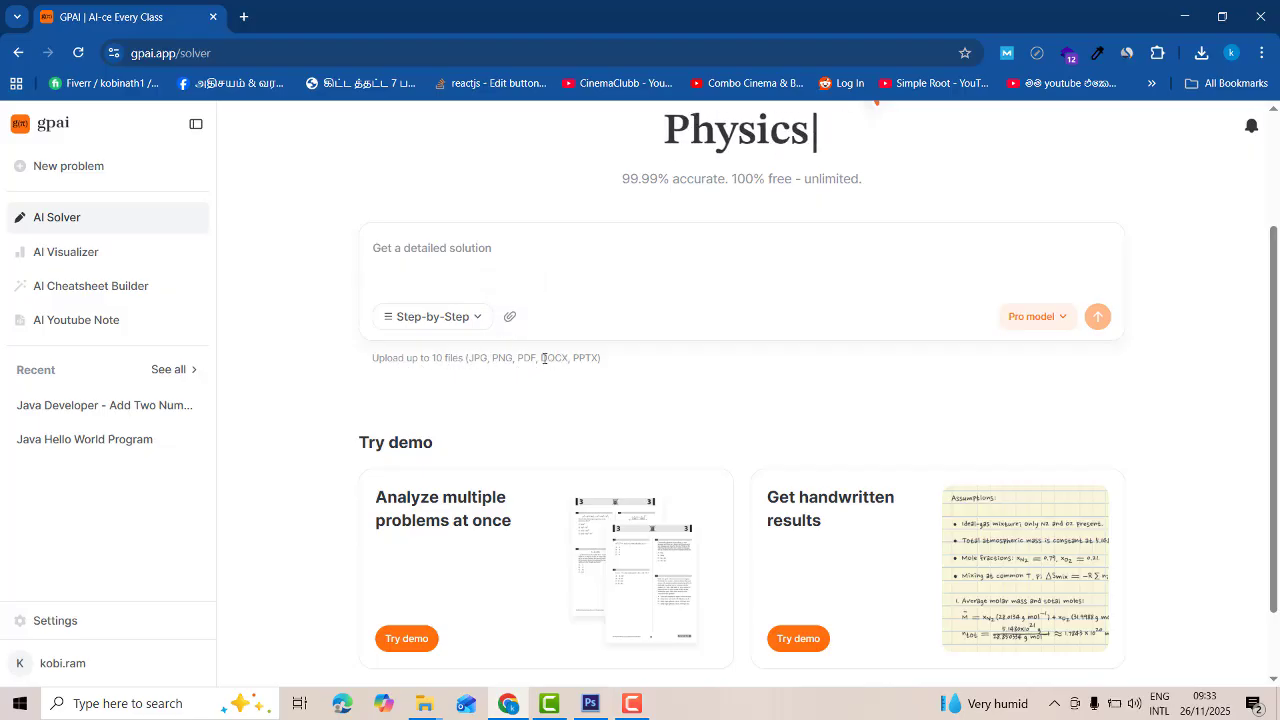
left_click_drag(543, 358, 567, 358)
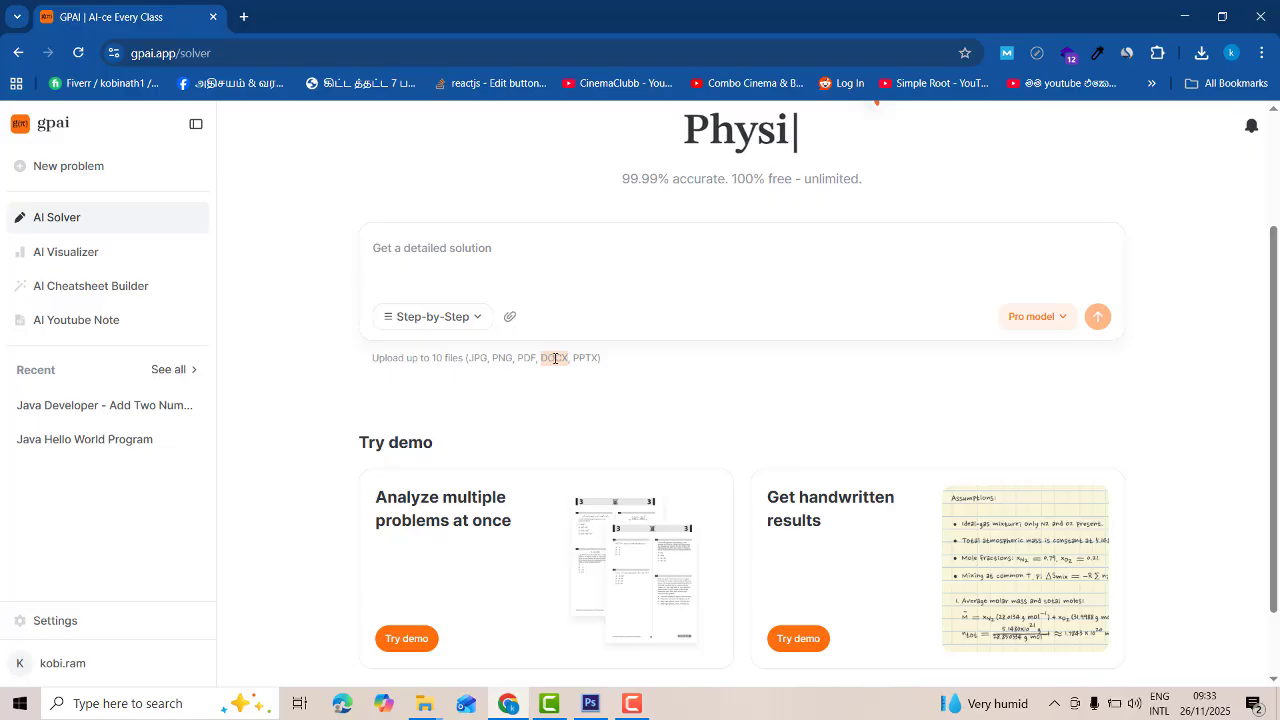
left_click(577, 361)
double_click(577, 361)
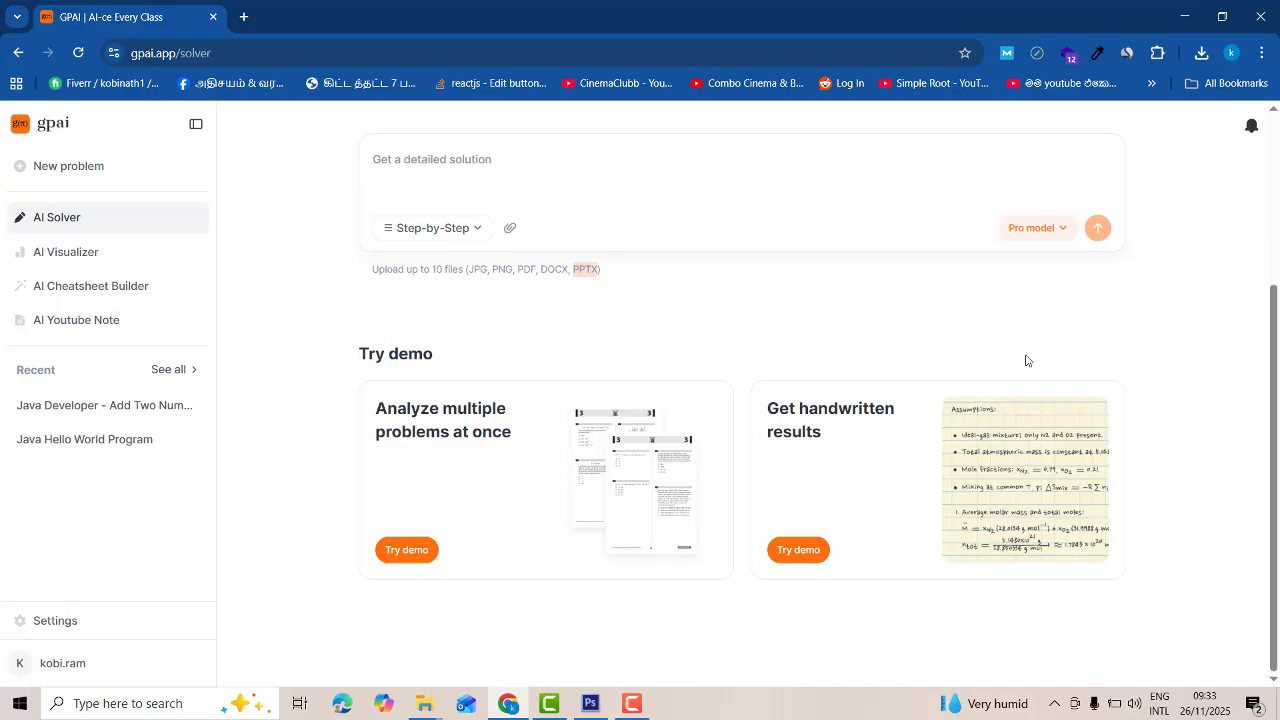
scroll(1040, 366, "up", 2)
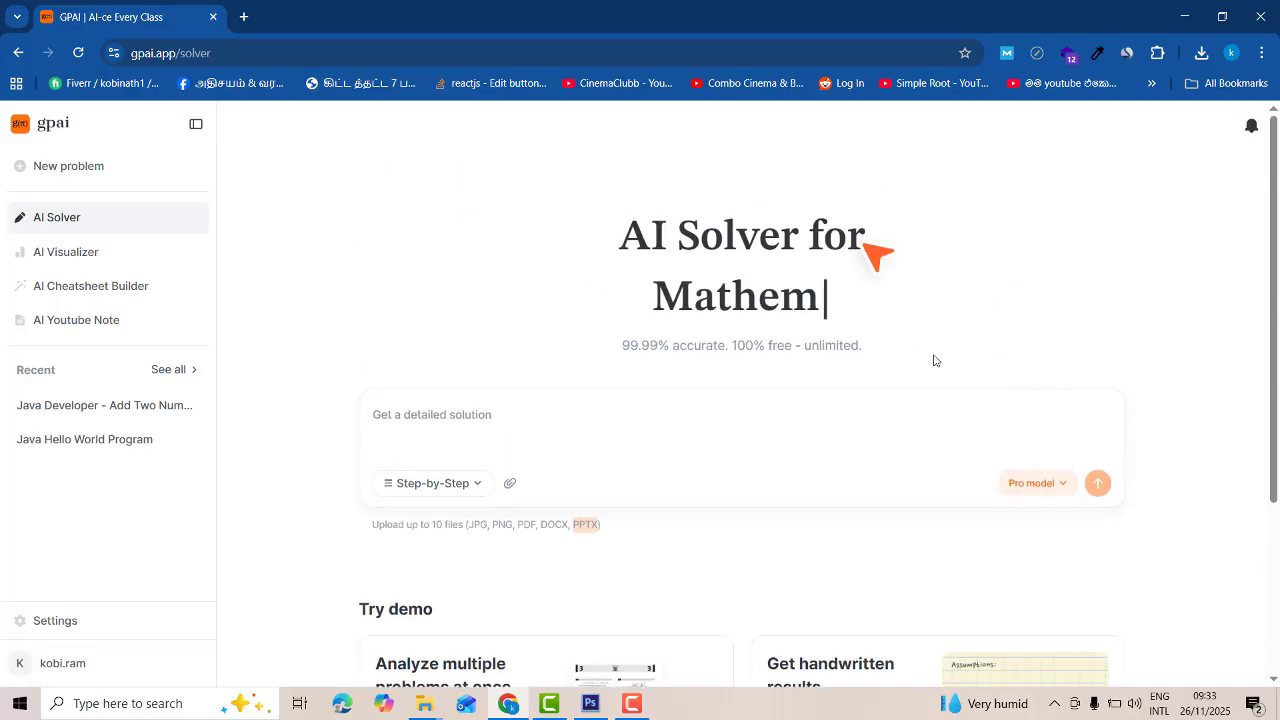
scroll(1017, 394, "down", 2)
scroll(1031, 380, "up", 2)
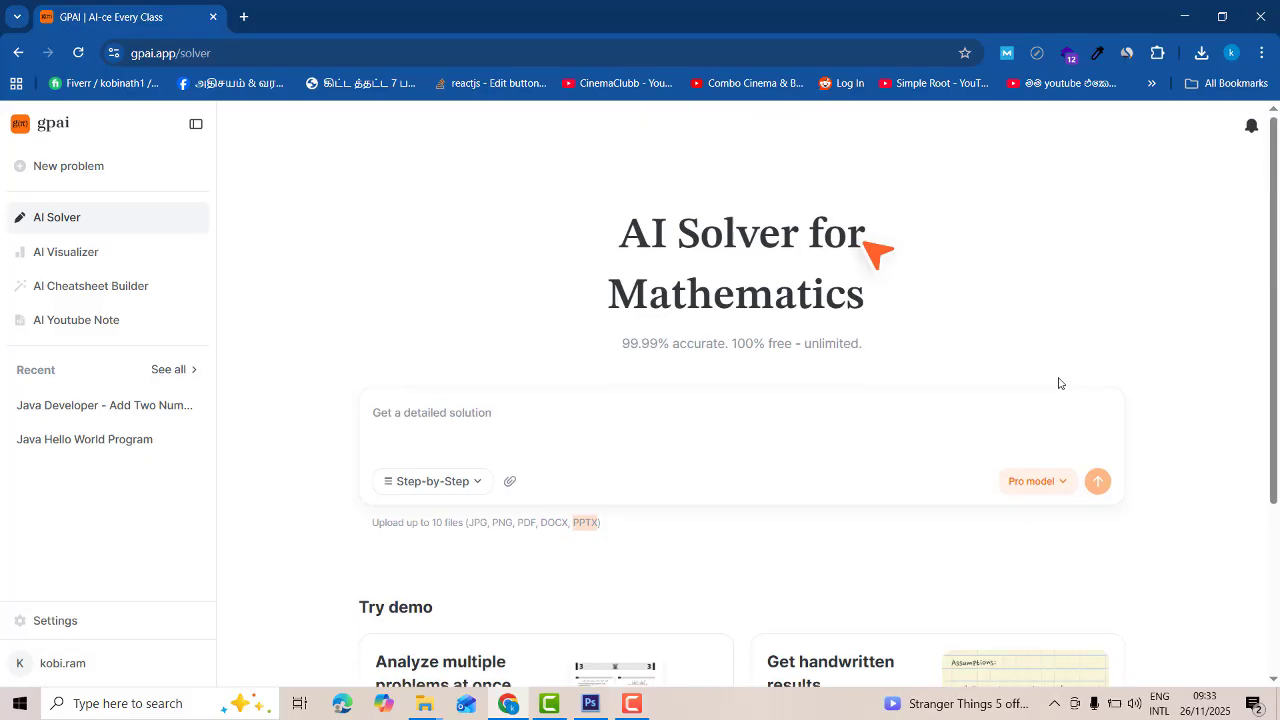